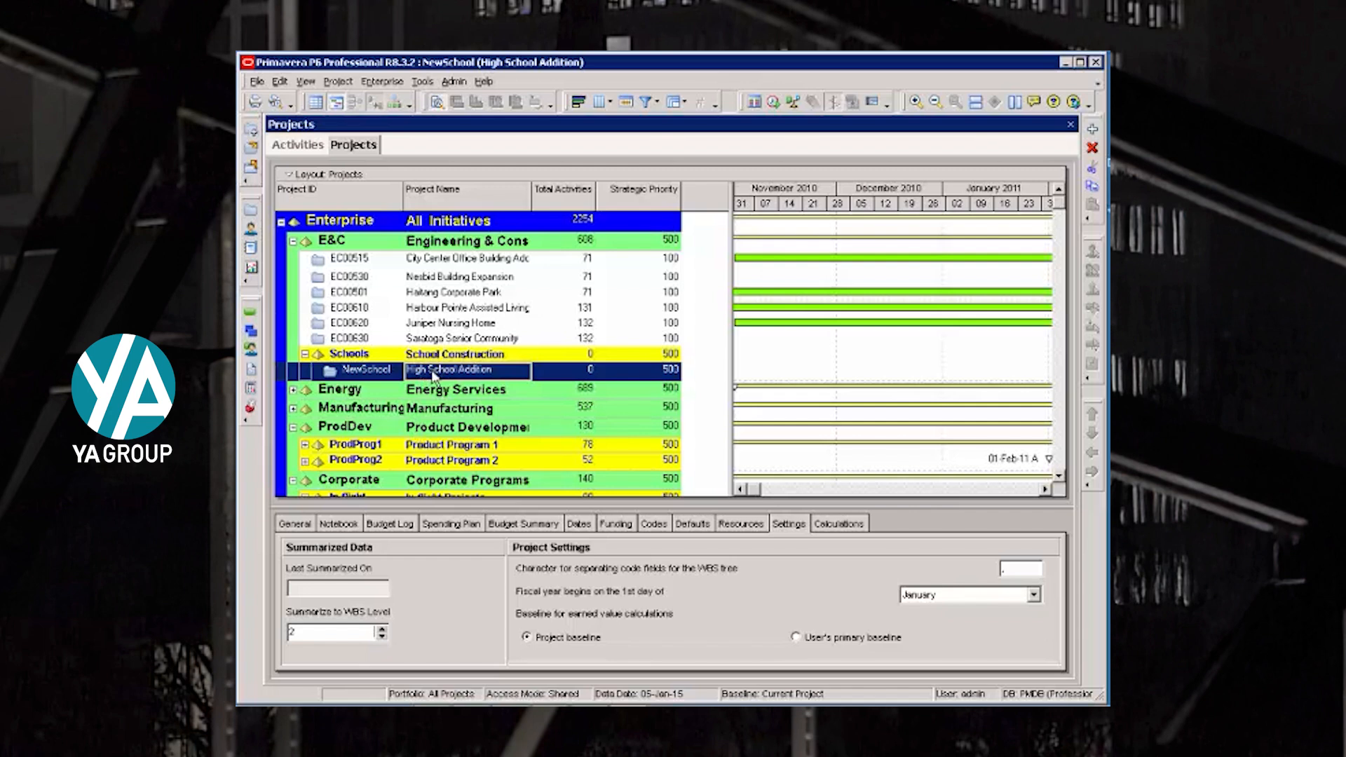
- Open the High School Addition project and display its work breakdown structure
right_click(435, 377)
click(469, 334)
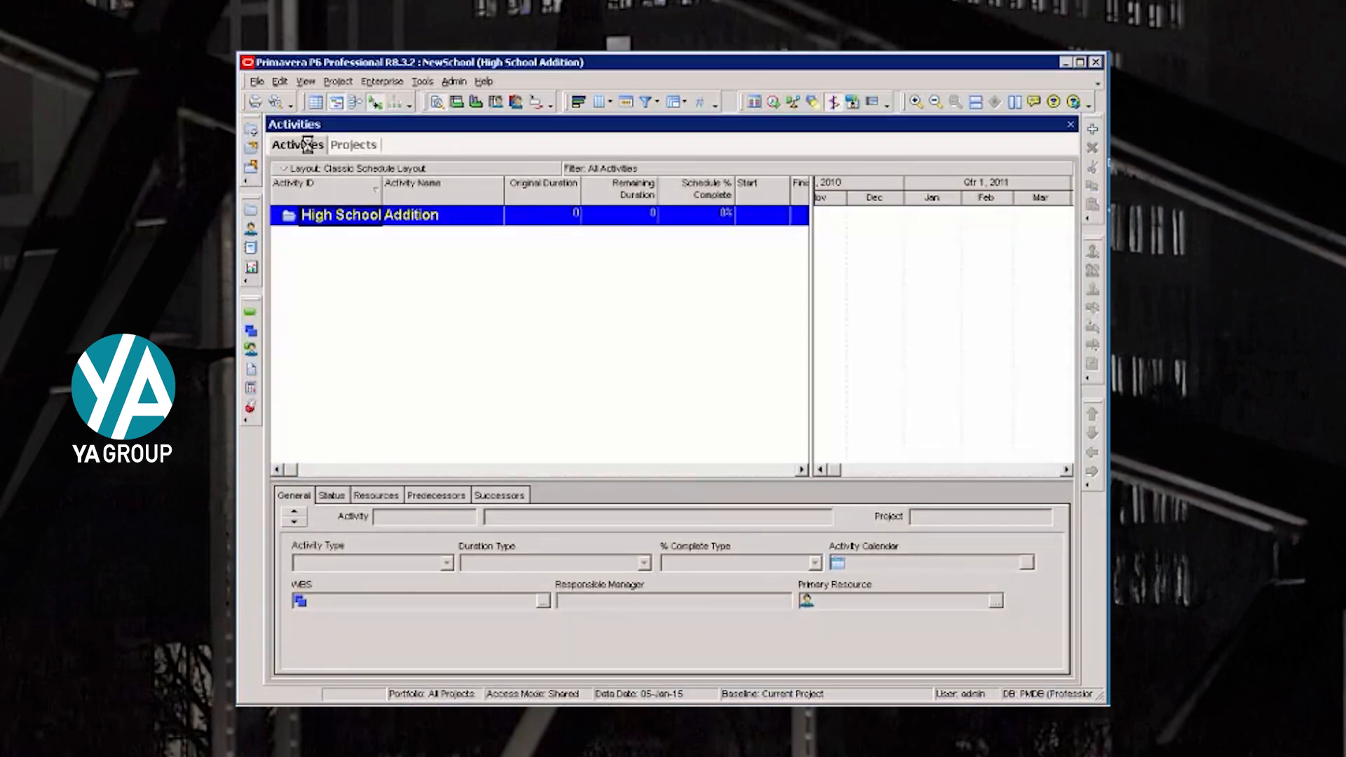
click(338, 82)
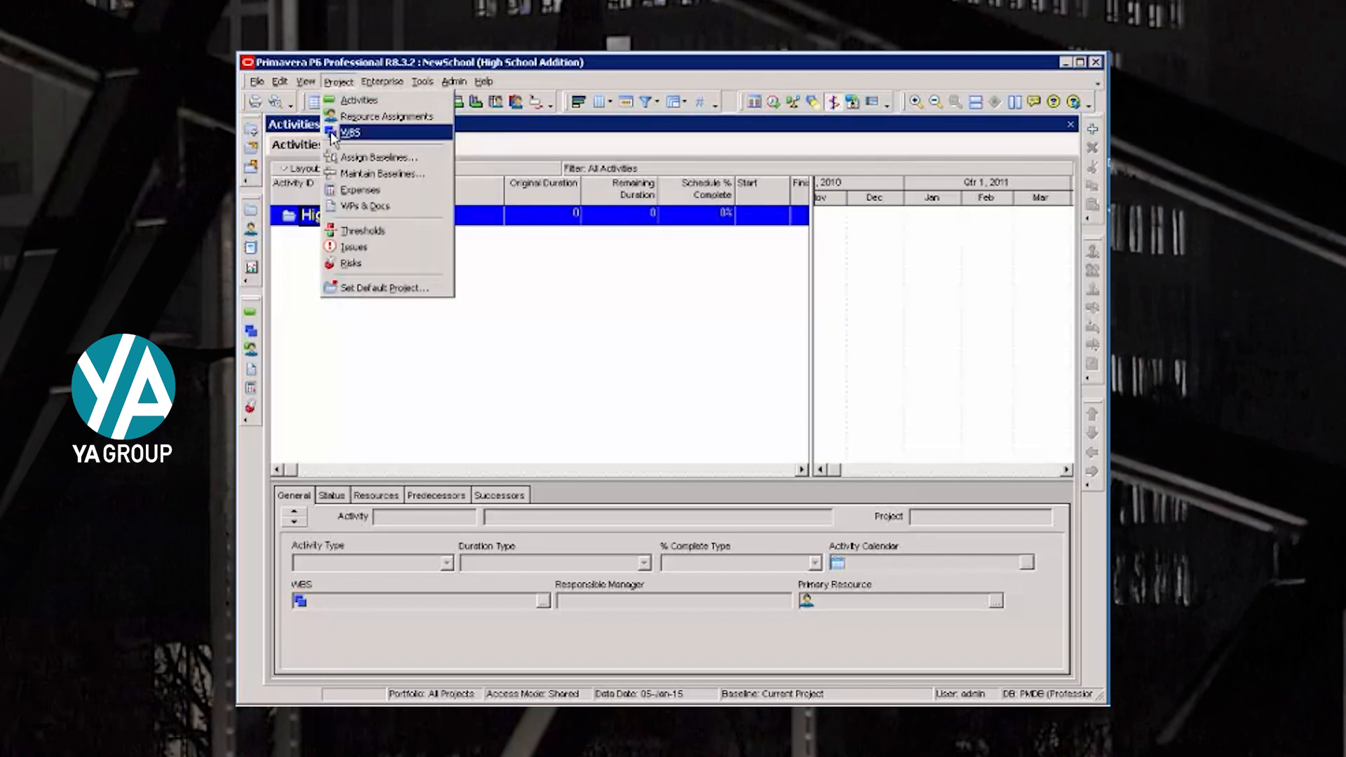
click(253, 334)
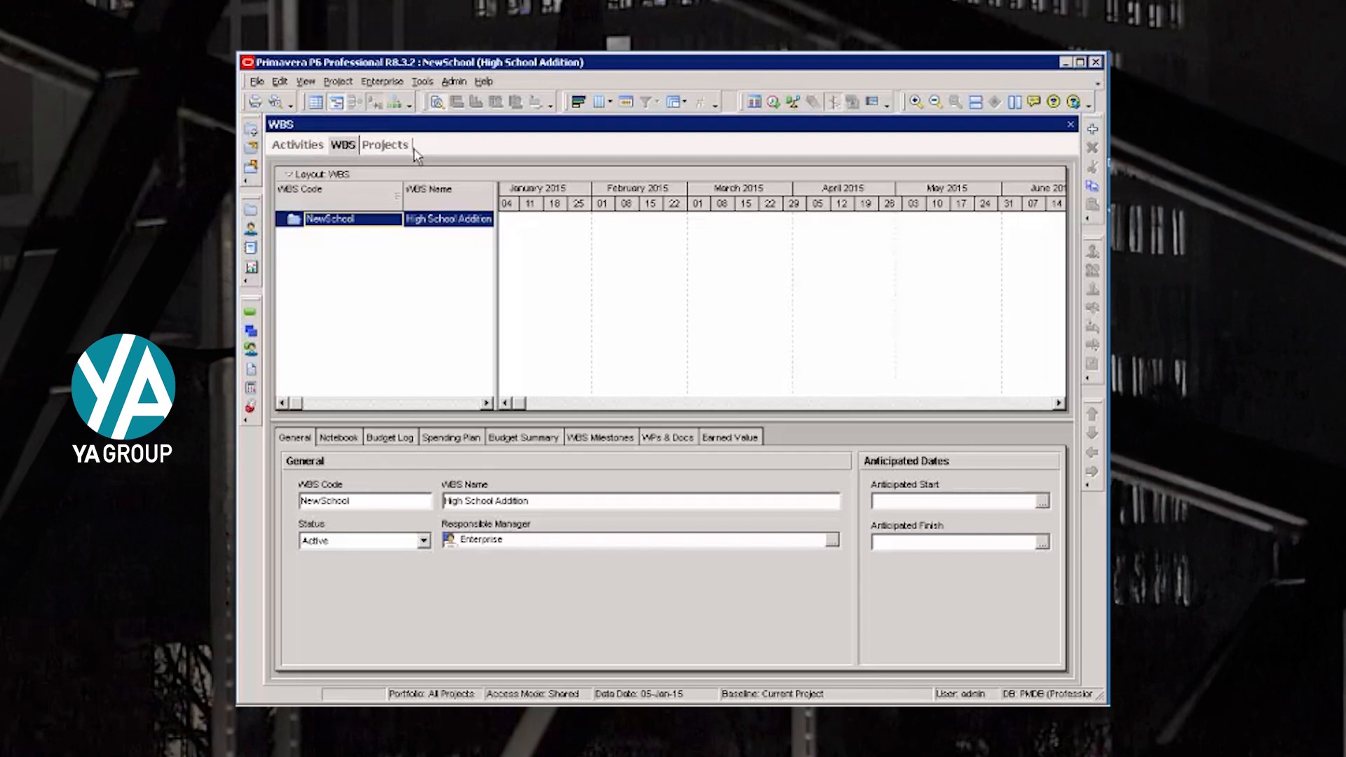
- Compare how the High School Addition project is shown in the Activities and WBS views
click(388, 146)
click(298, 146)
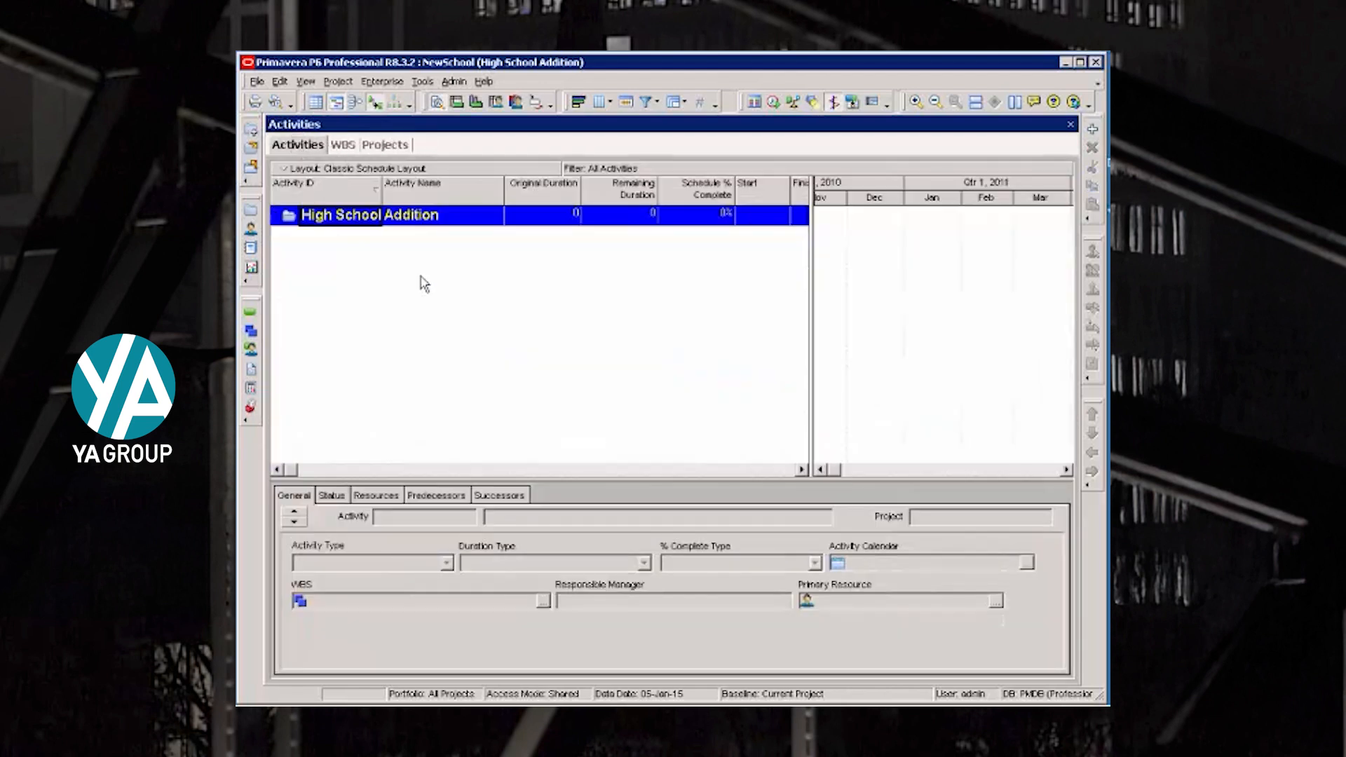
click(343, 146)
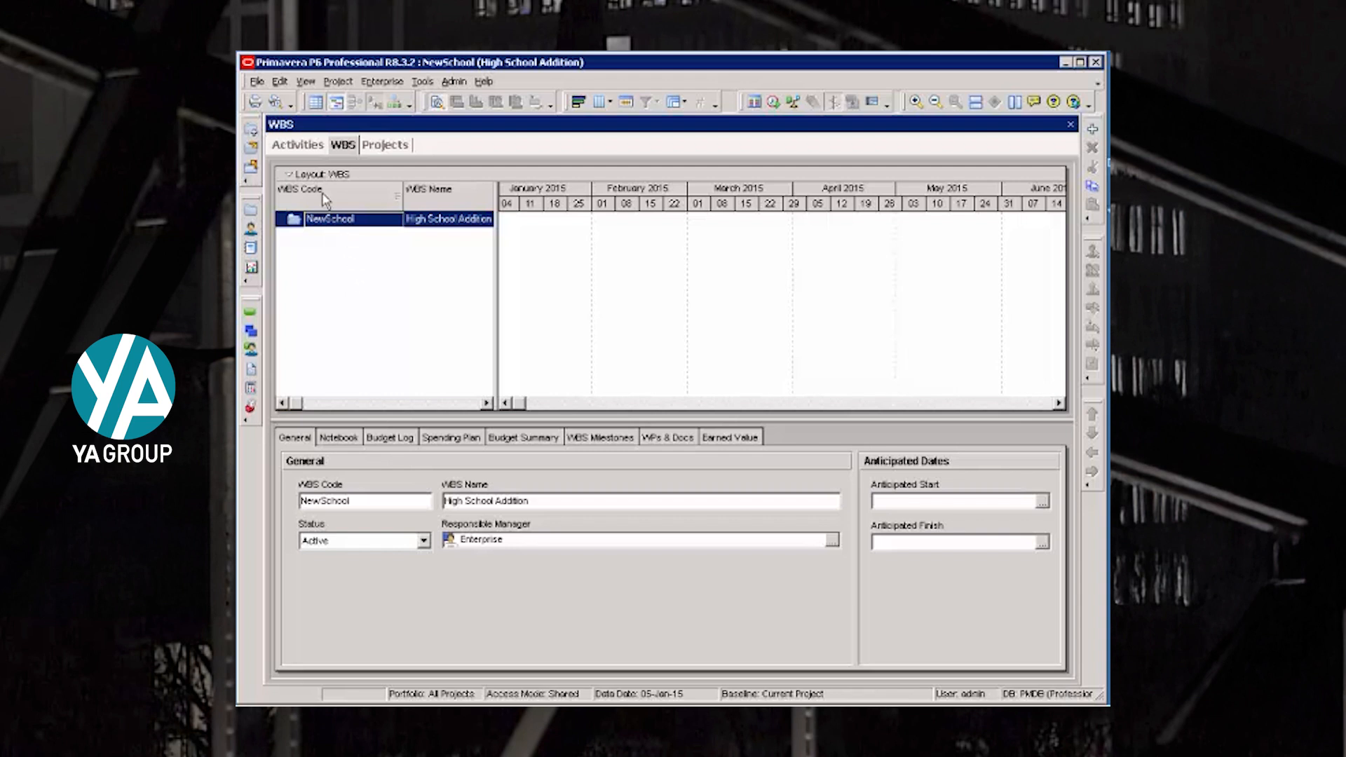
click(314, 148)
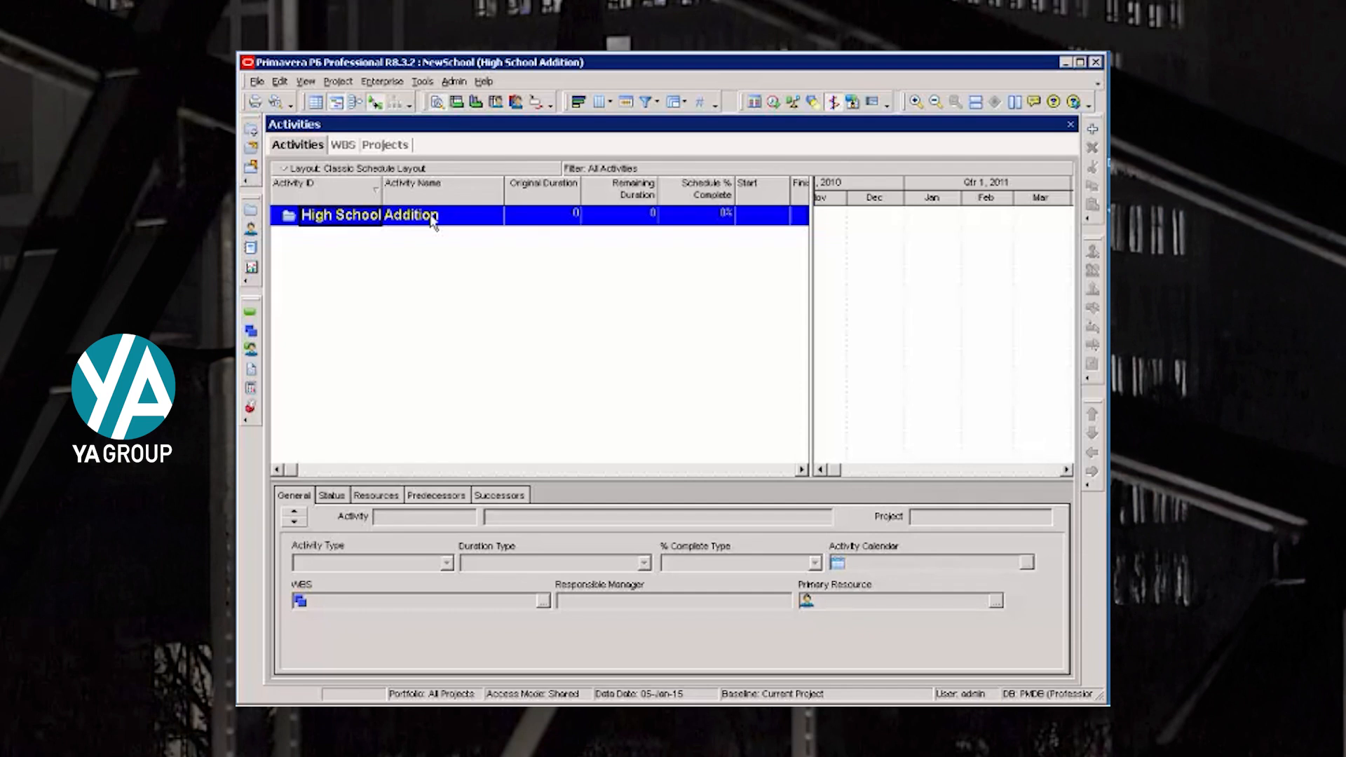
- Group the activity table by WBS in the Group and Sort settings and apply them
click(307, 82)
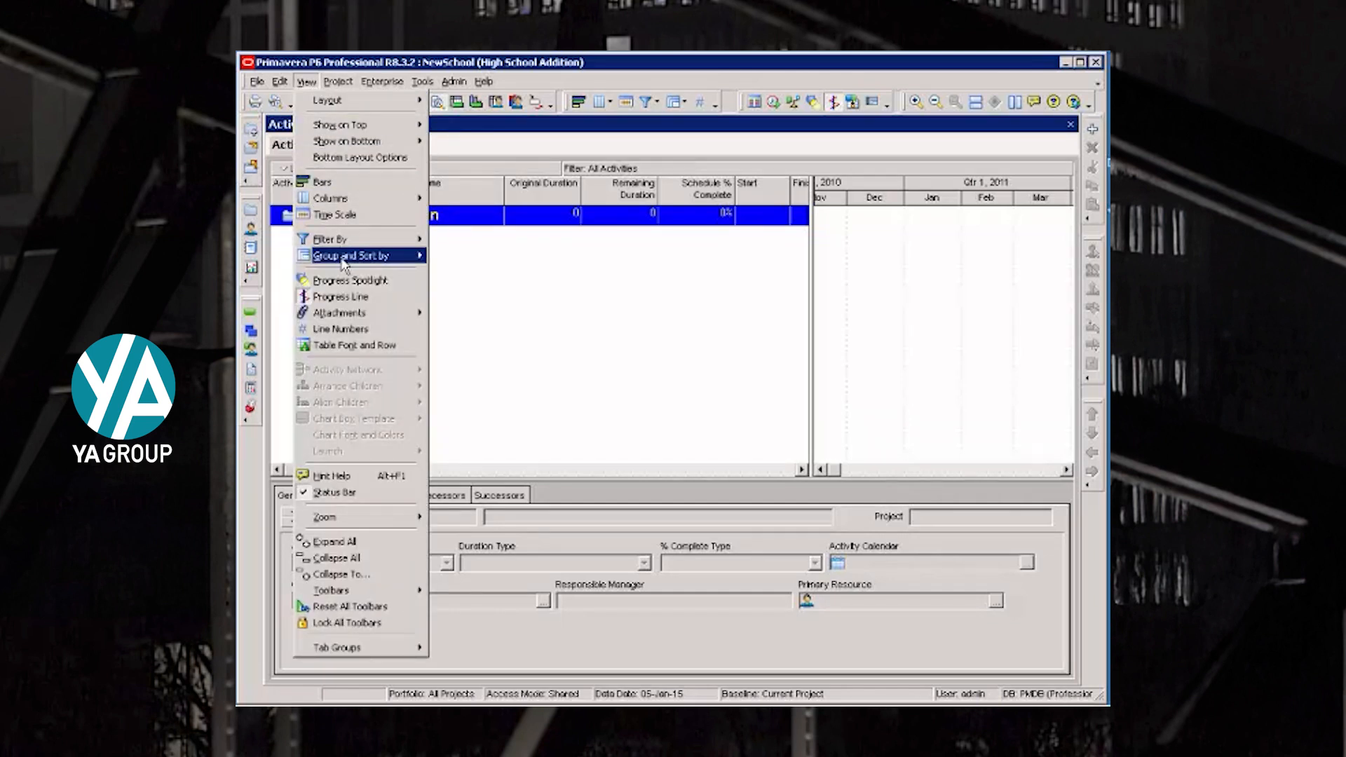
click(677, 102)
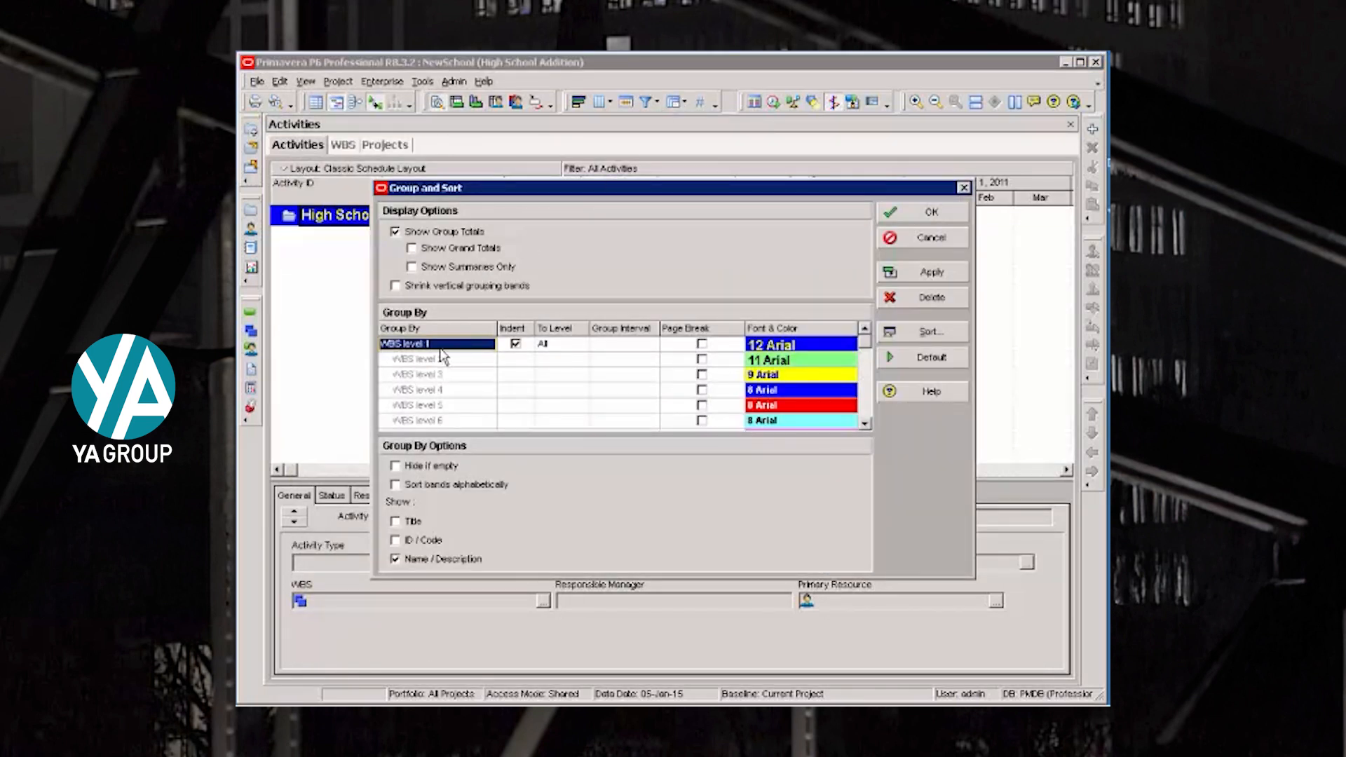
click(482, 345)
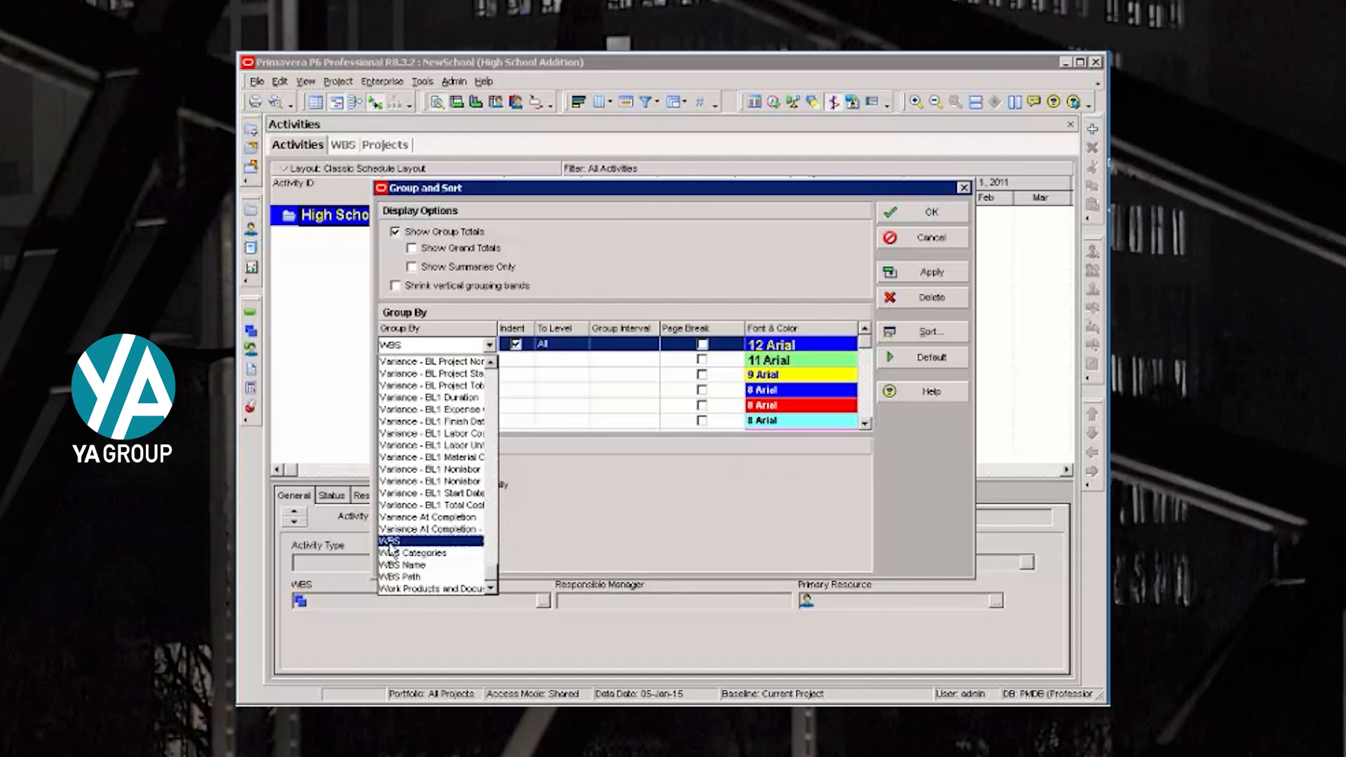
click(389, 541)
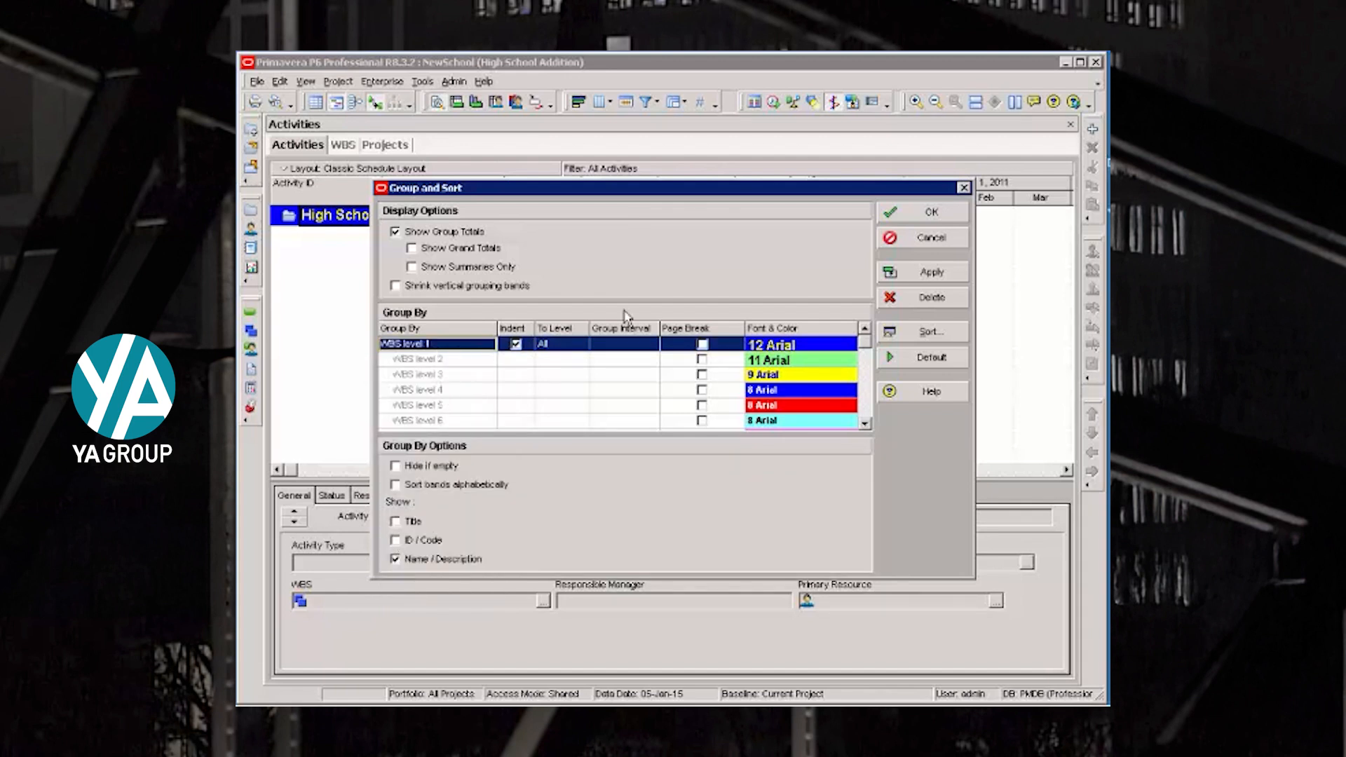
click(884, 217)
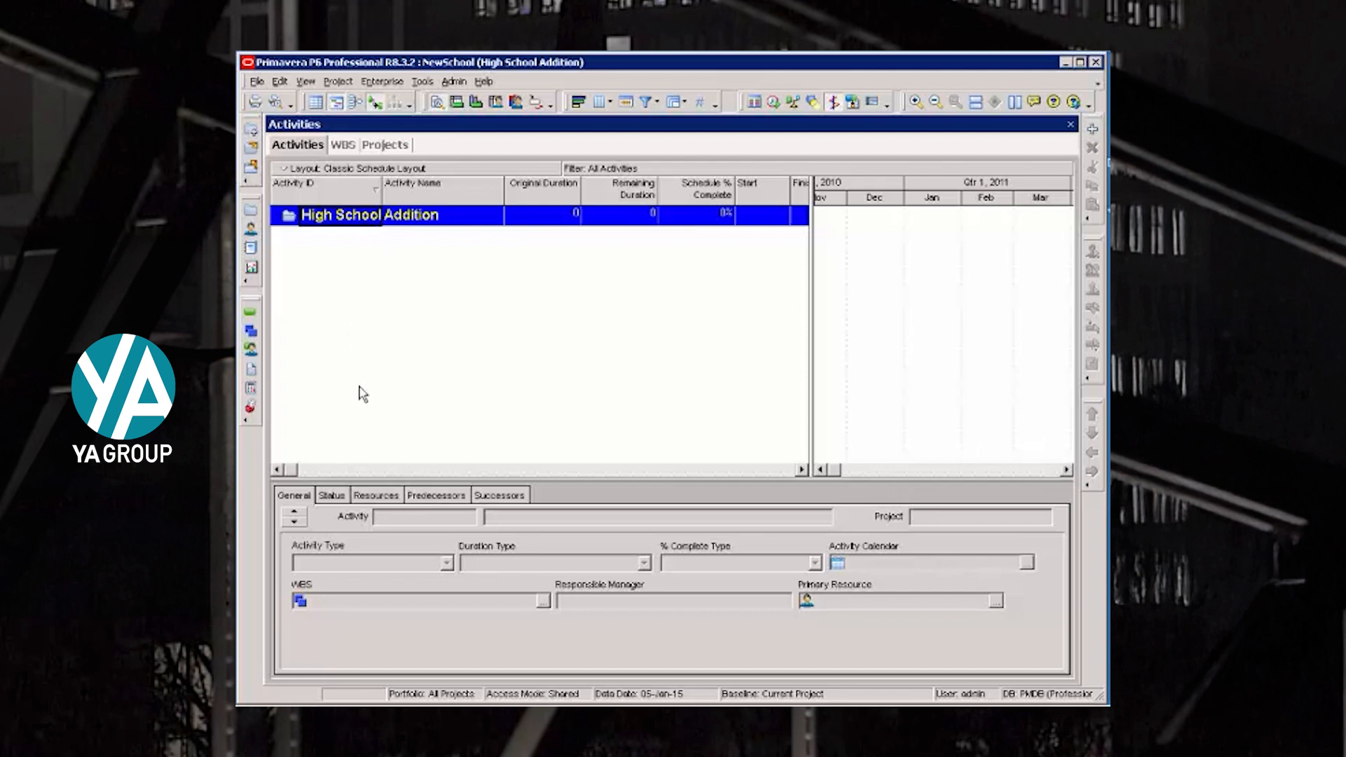
- In a widened WBS table, add an element with code Mile and name Milestones under the High School Addition project
click(345, 146)
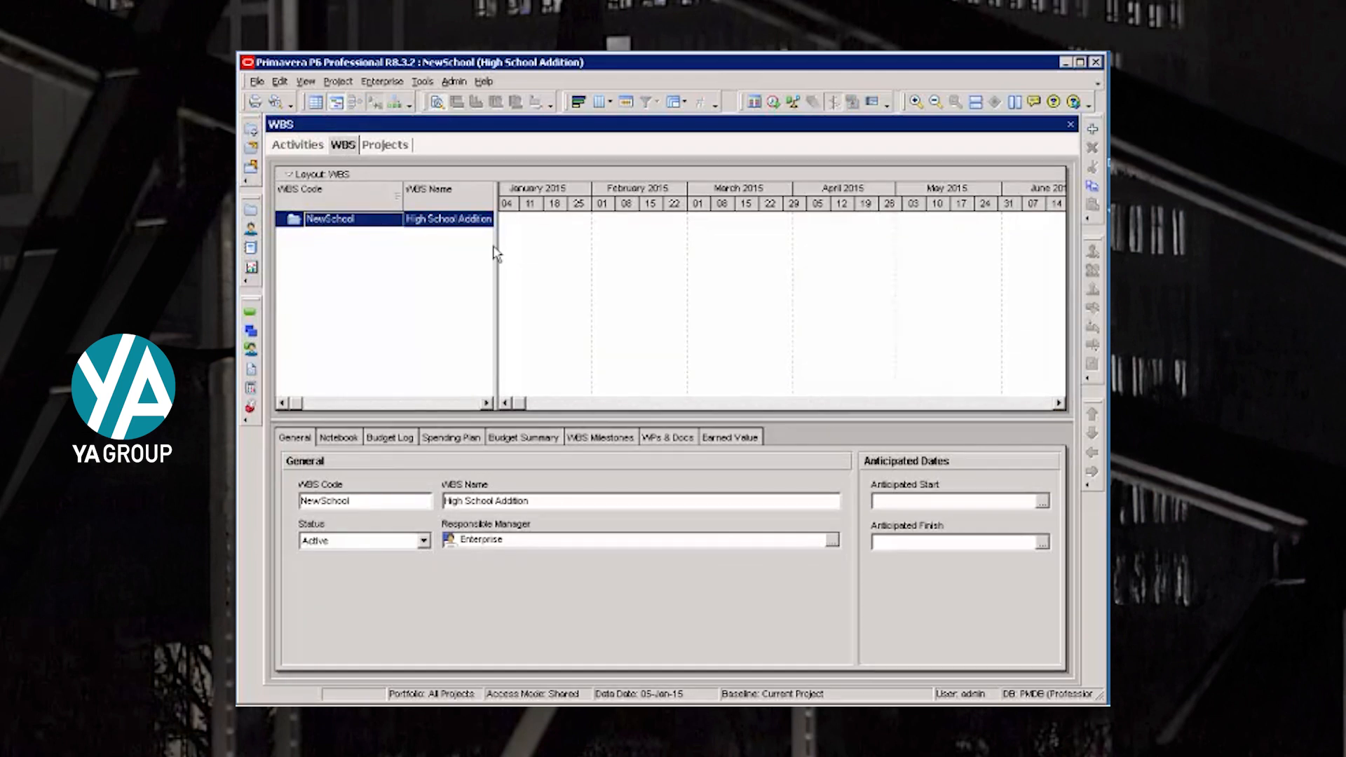
drag(494, 248, 643, 253)
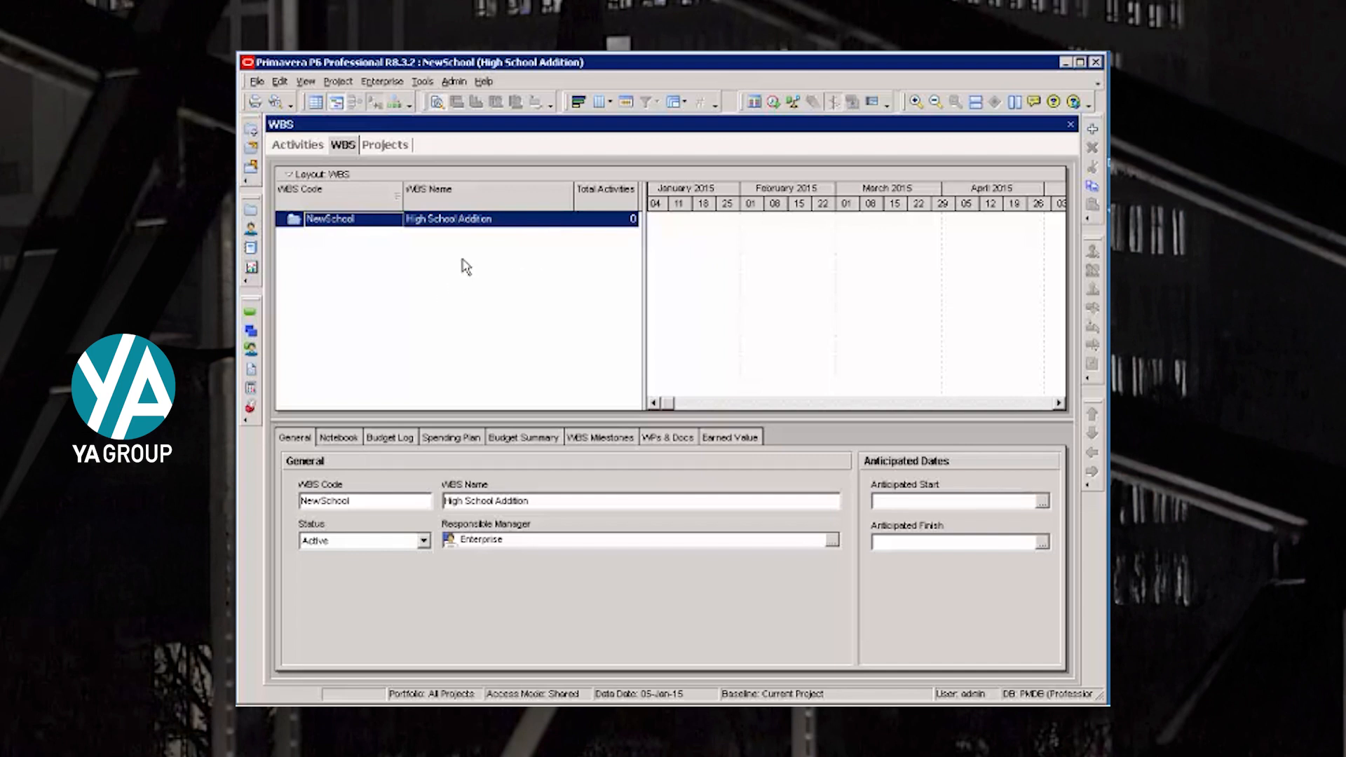
click(1095, 130)
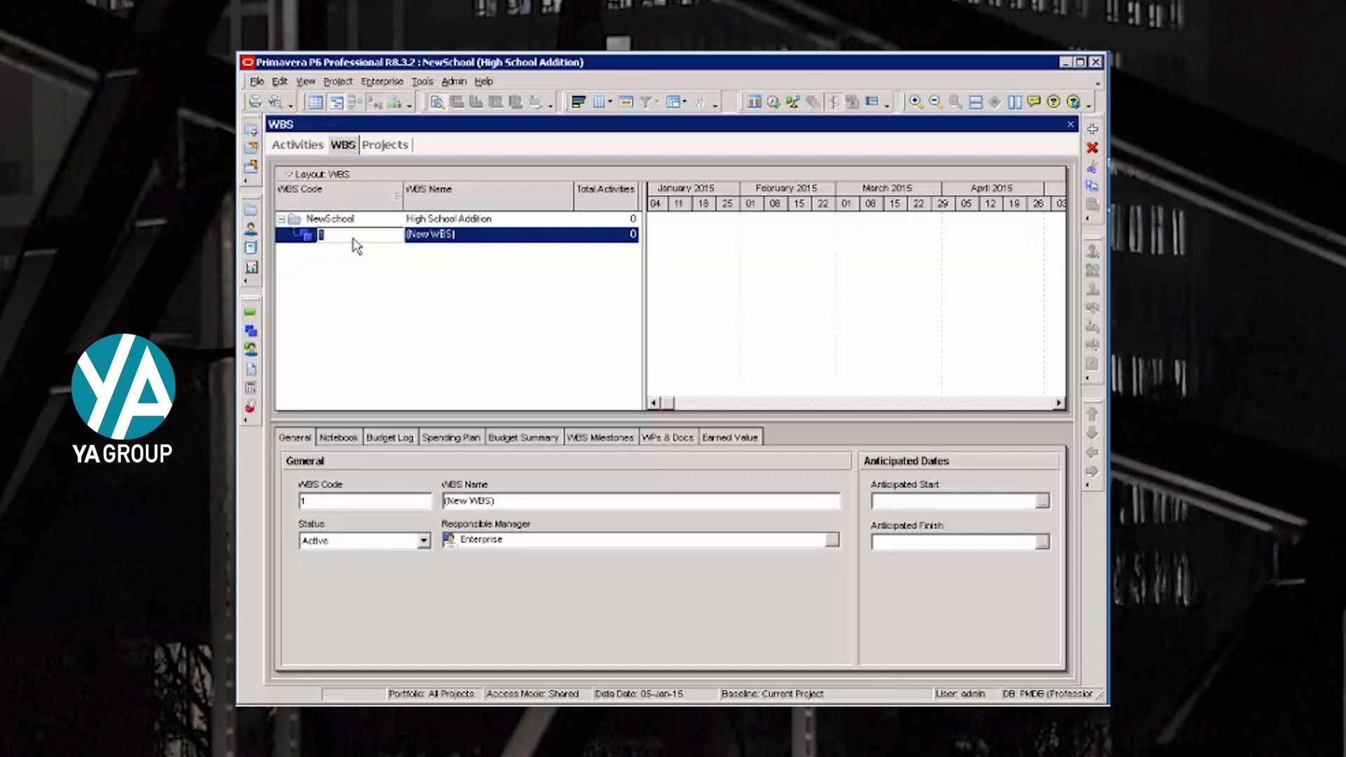
text(Mile)
key(Tab)
text(Milestones)
key(Return)
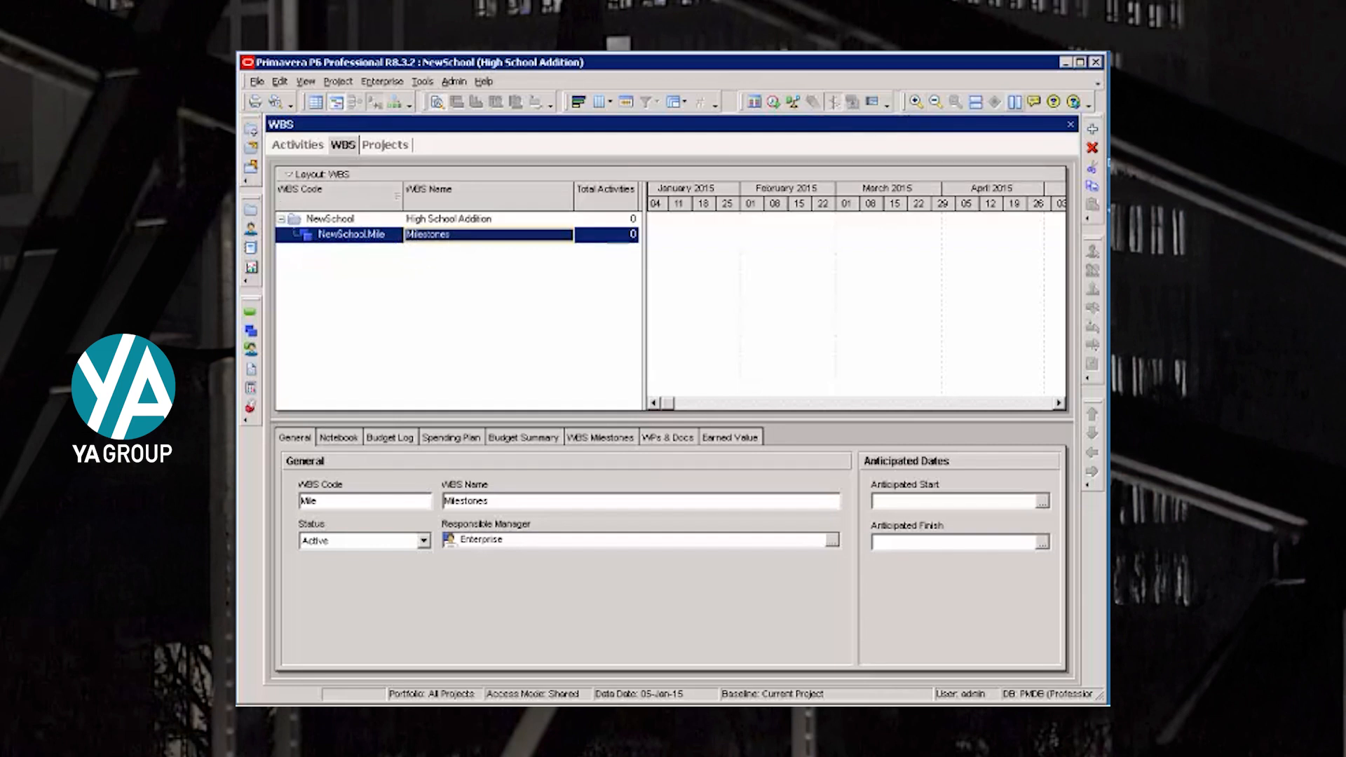
- Add the WBS elements Design Phase (code Design) and Procurement (code Procure) at the same level as Milestones
click(1093, 132)
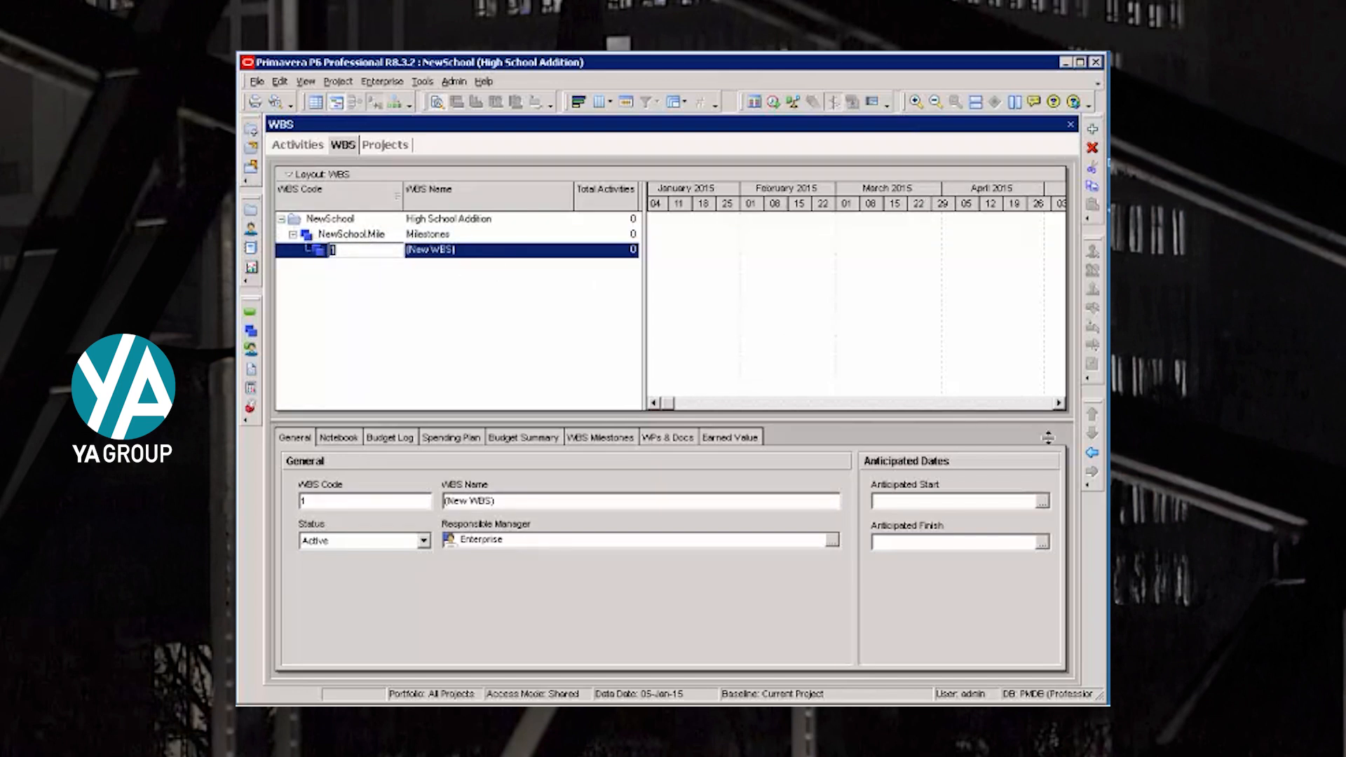
click(1092, 452)
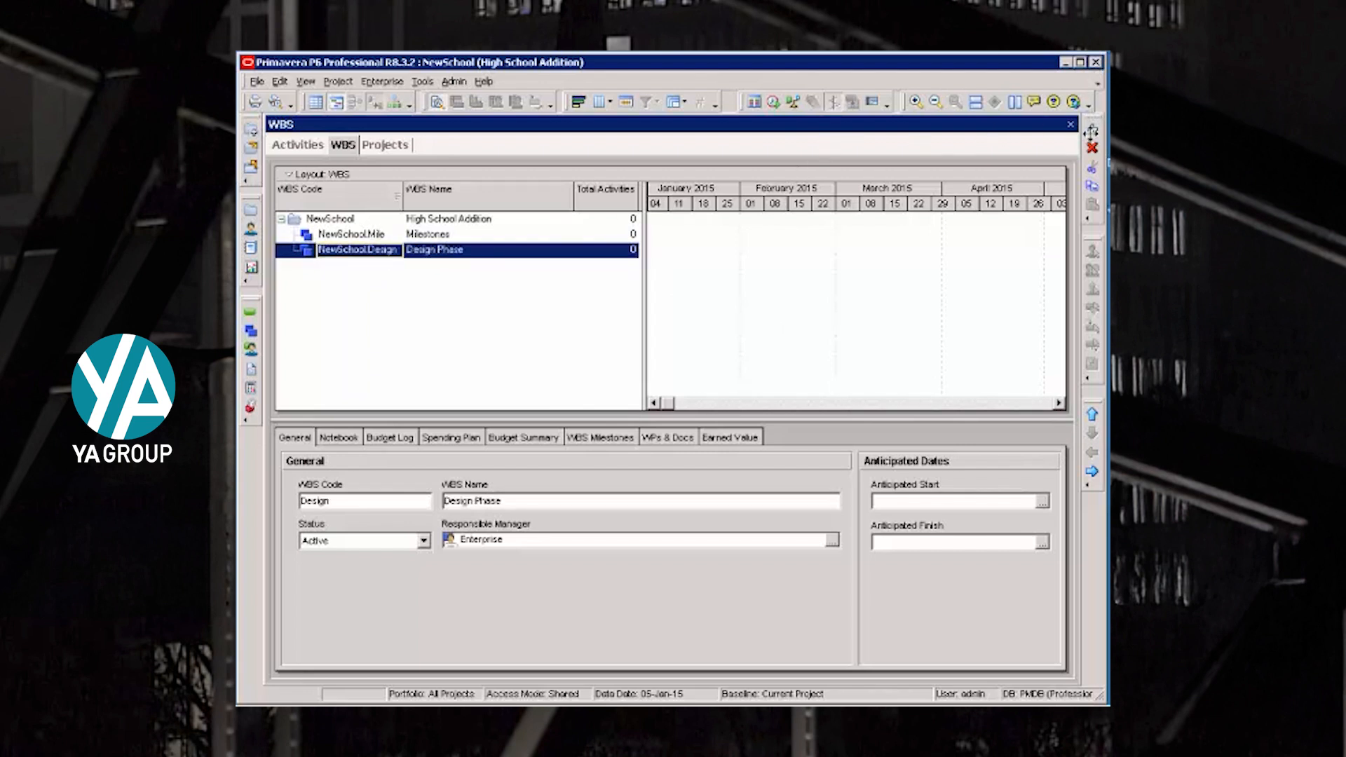
click(1092, 130)
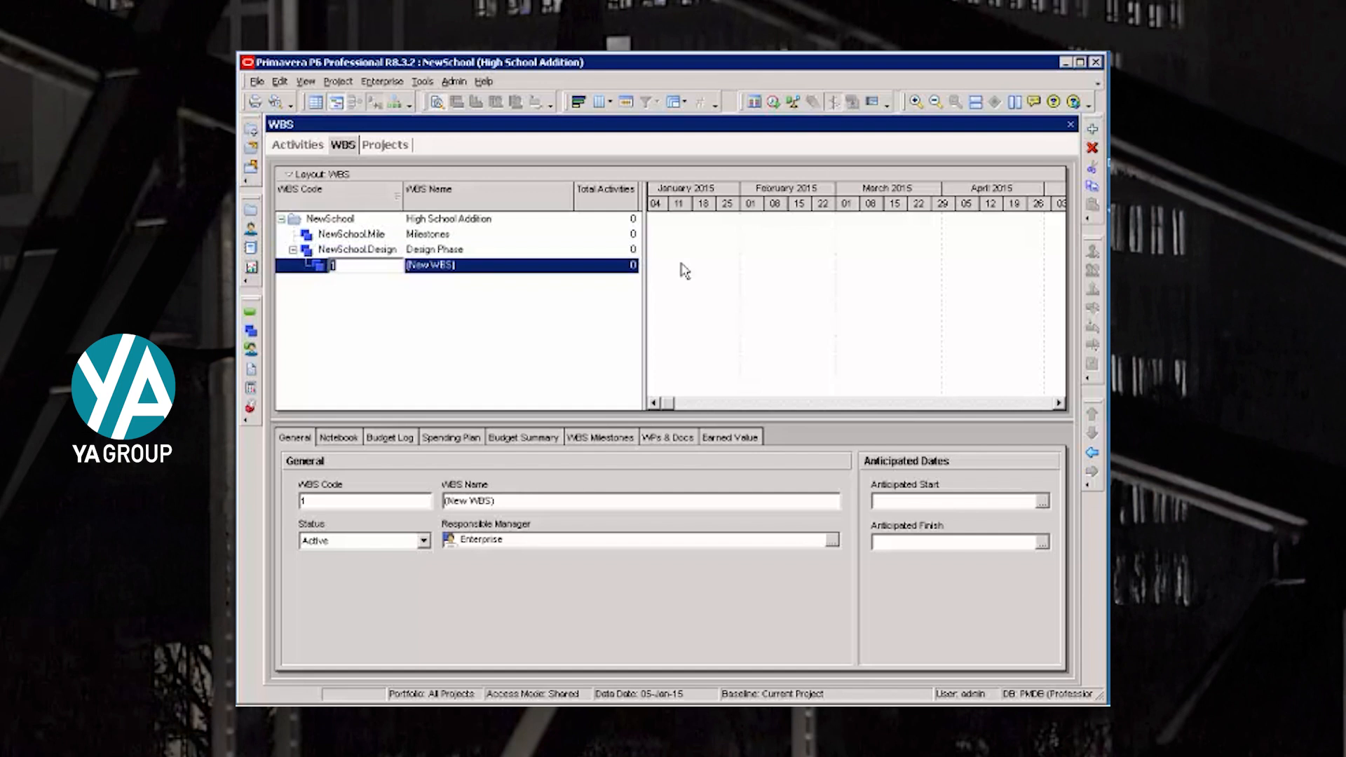
click(599, 305)
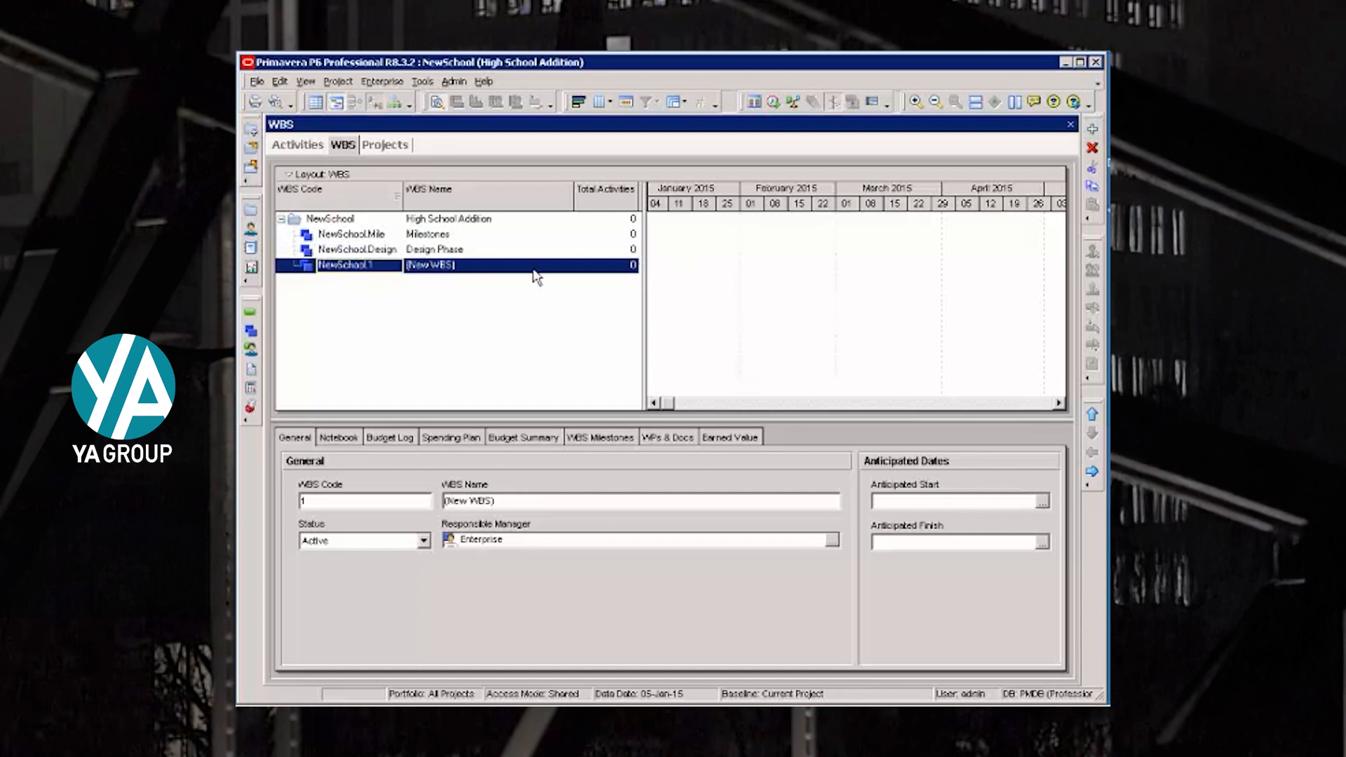
text(Procure)
key(Tab)
text(Procurement)
- Add a WBS element with code and name Construction at the same level as Procurement
click(1092, 130)
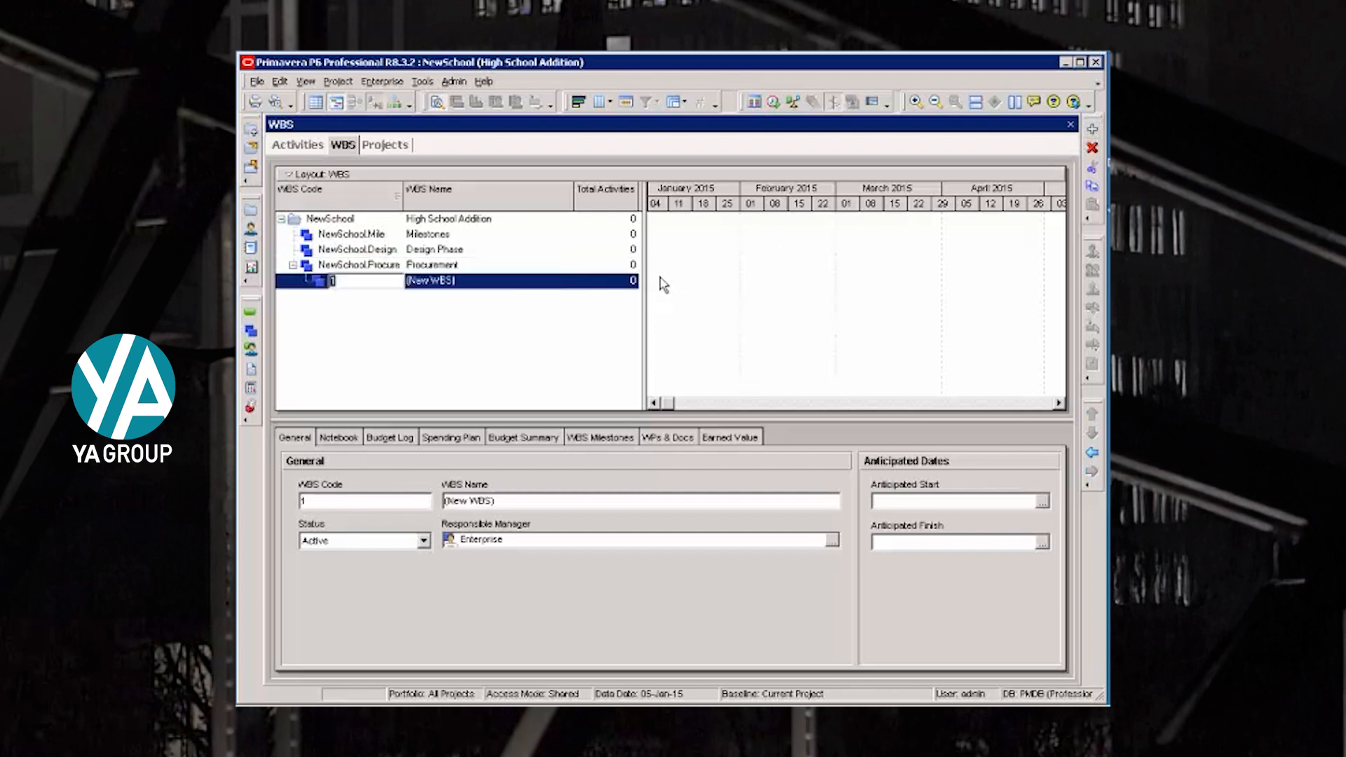
click(1092, 453)
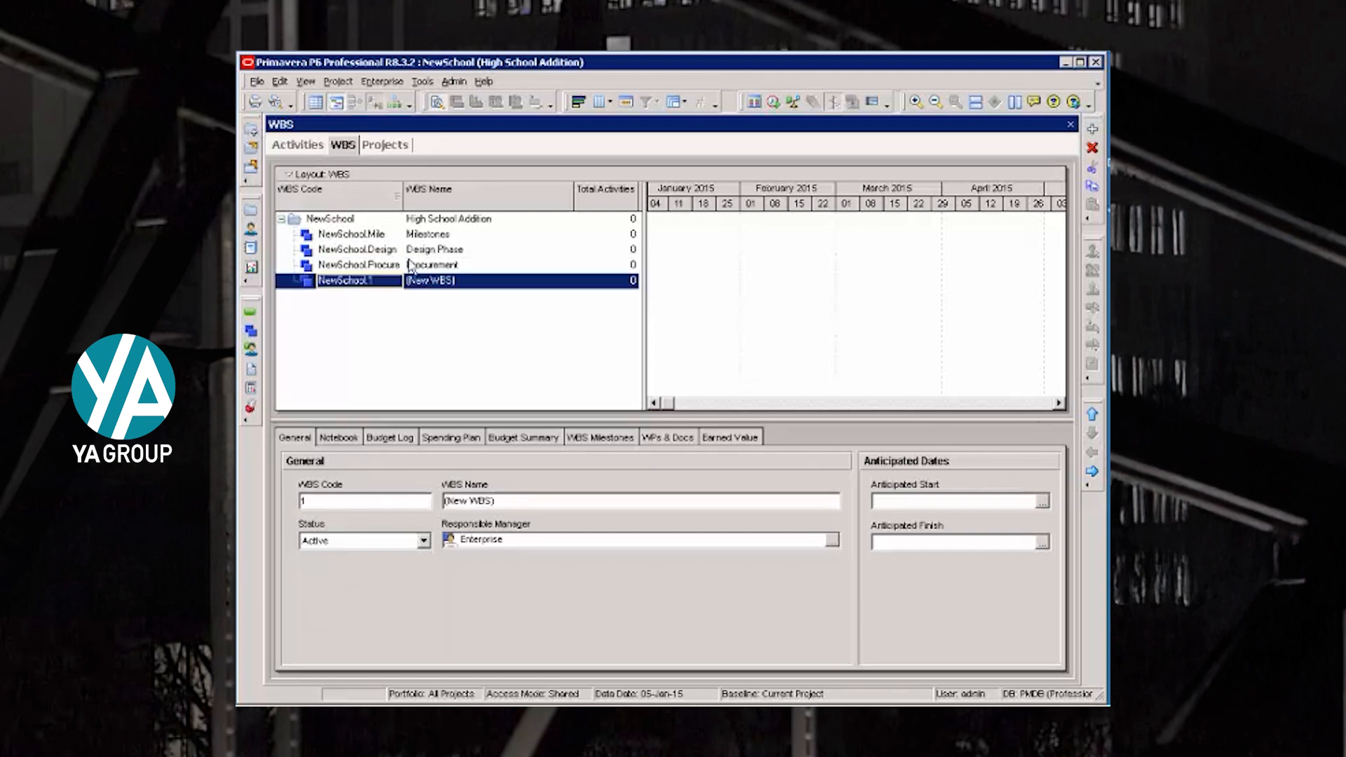
click(401, 283)
text(Construction)
key(Tab)
text(Construction)
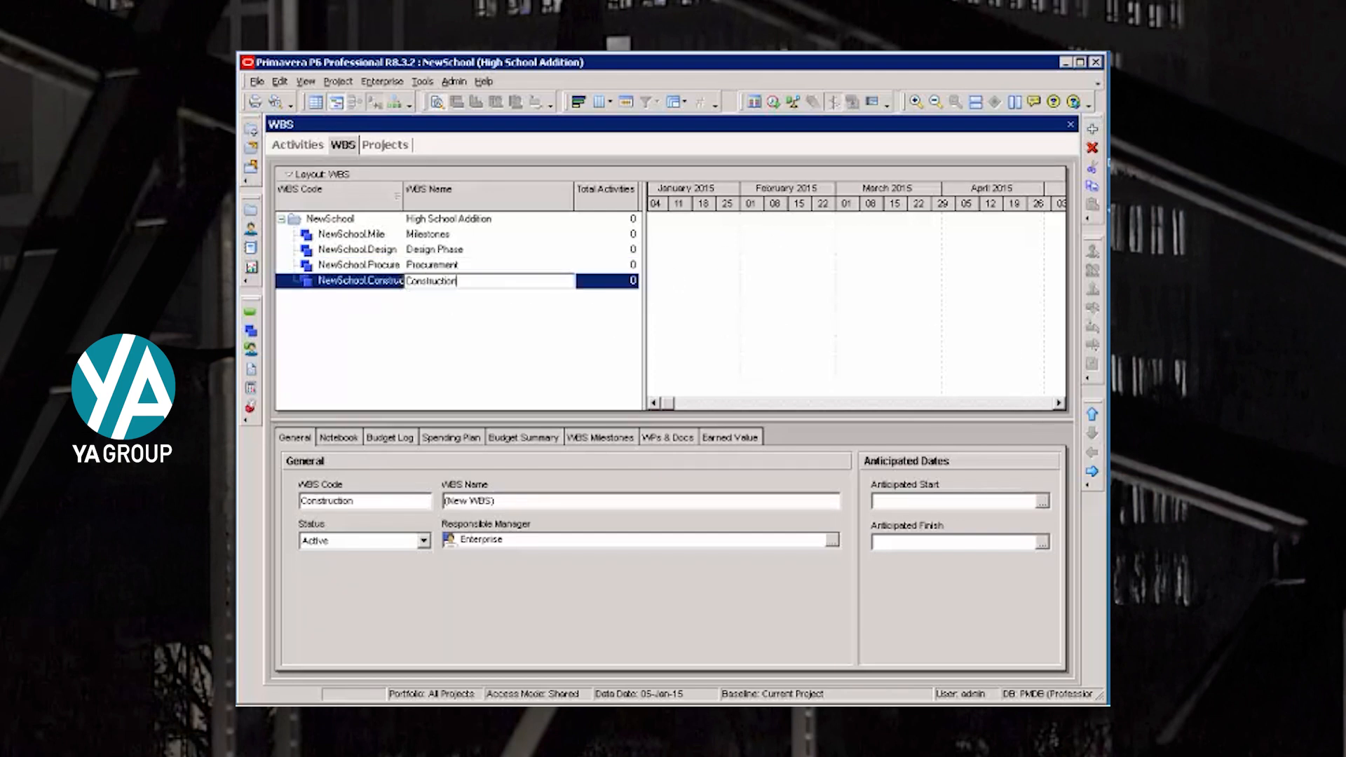
click(333, 253)
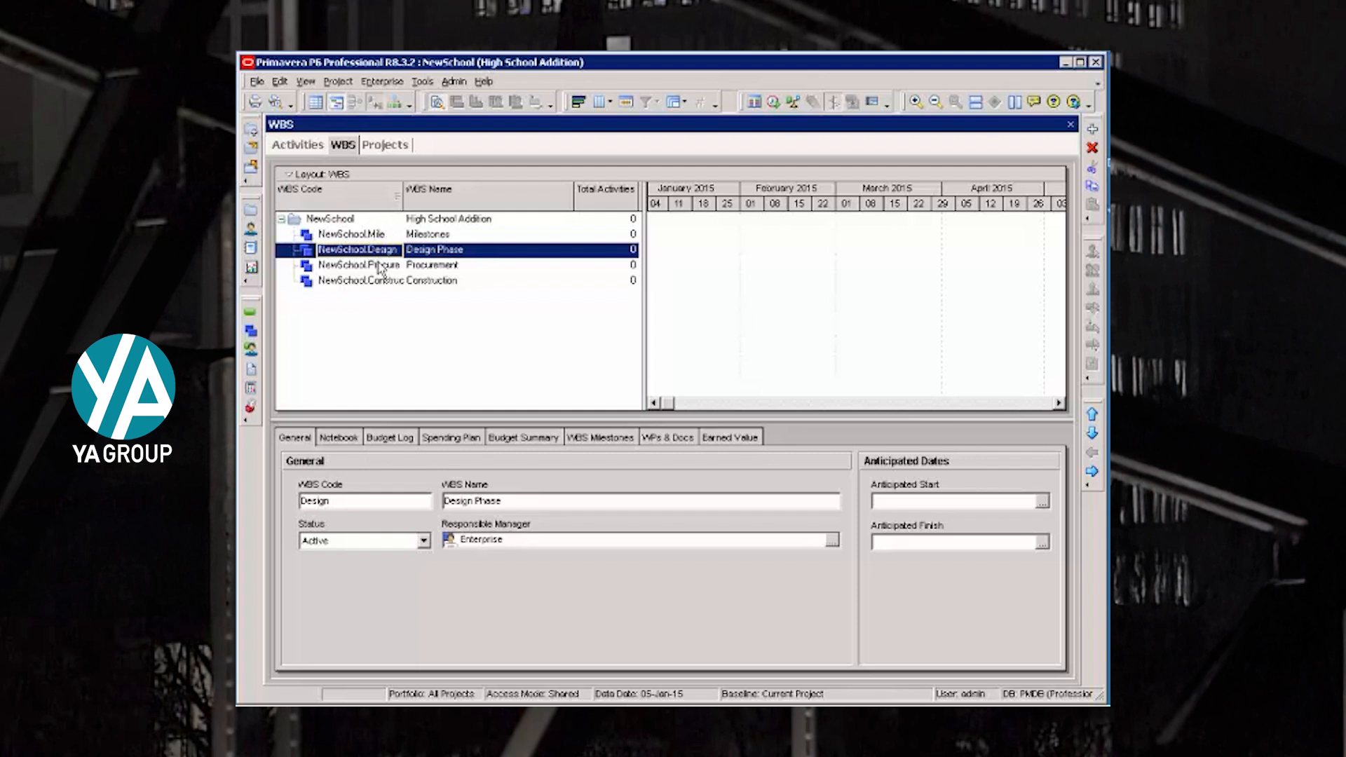
- Add a child element under Construction with code Genco and name General Conditions
click(370, 282)
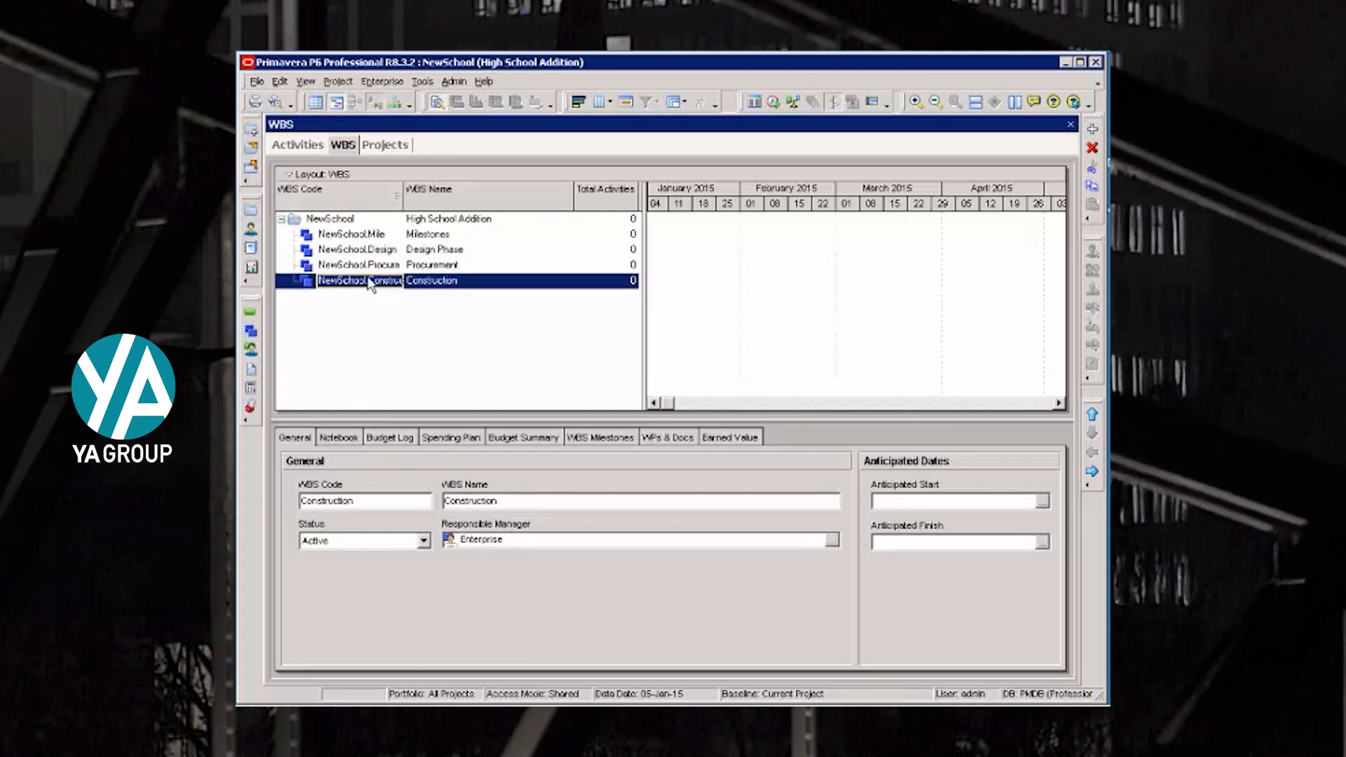
click(1091, 129)
text(Genco)
key(Tab)
text(C)
text(eneral Conditions)
key(Return)
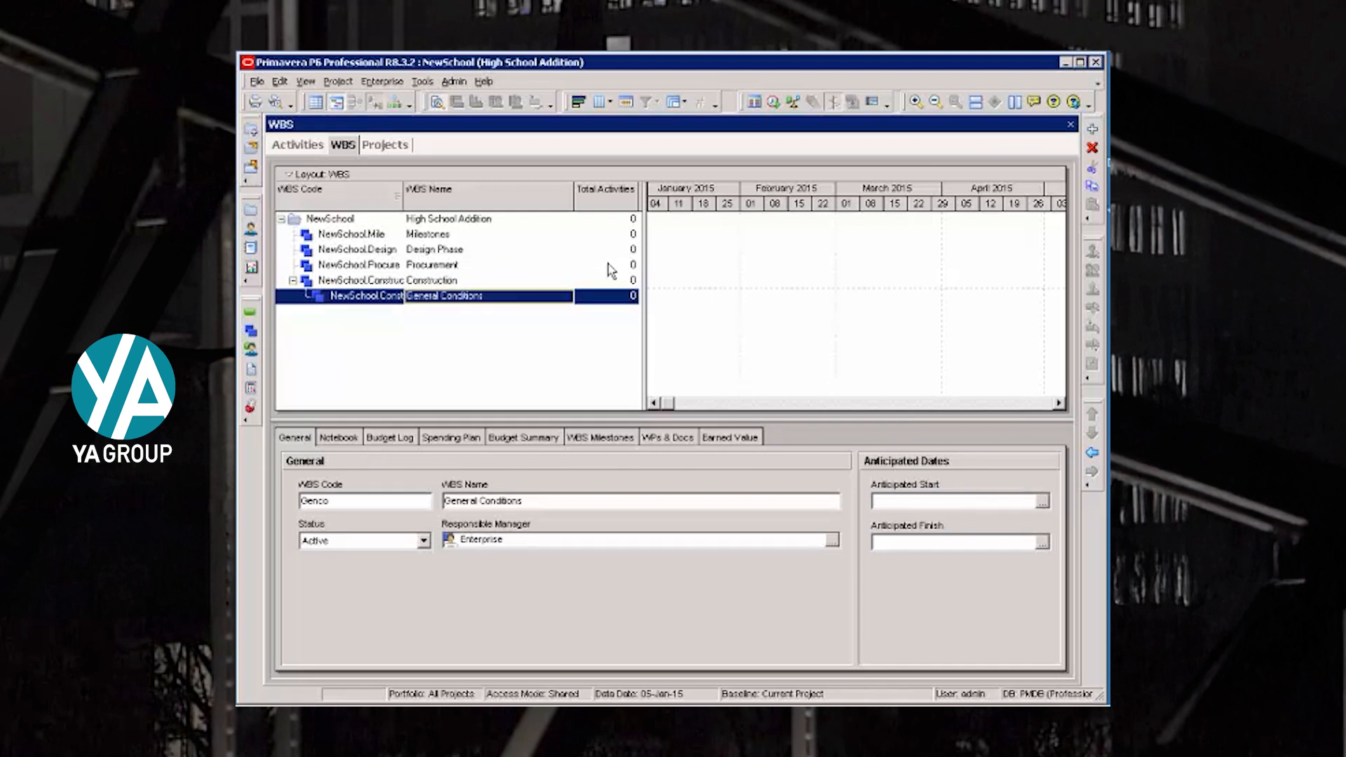
- Add Site Work (code Sitework) and Building A (code BldgA) under Construction, level with General Conditions
key(Insert)
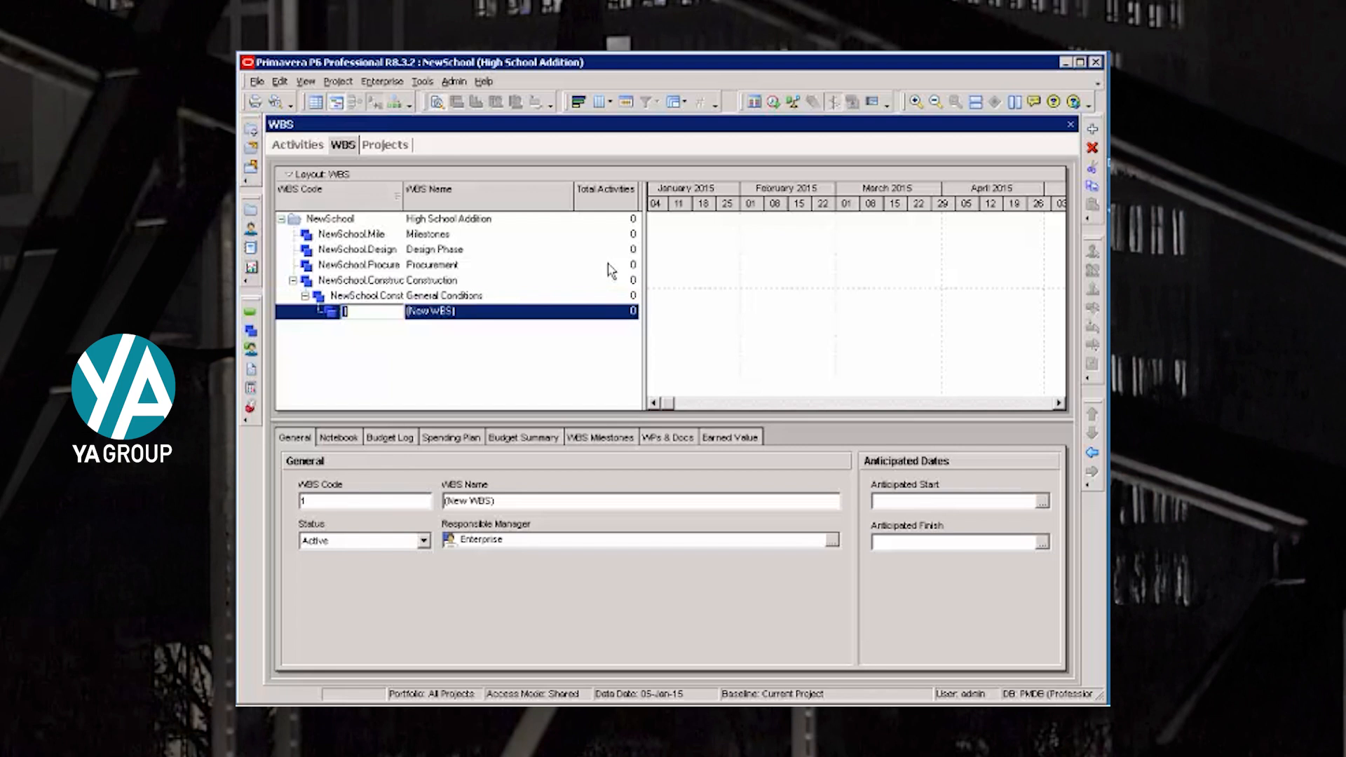
text(Sitework)
key(Tab)
text(Site Work)
key(Return)
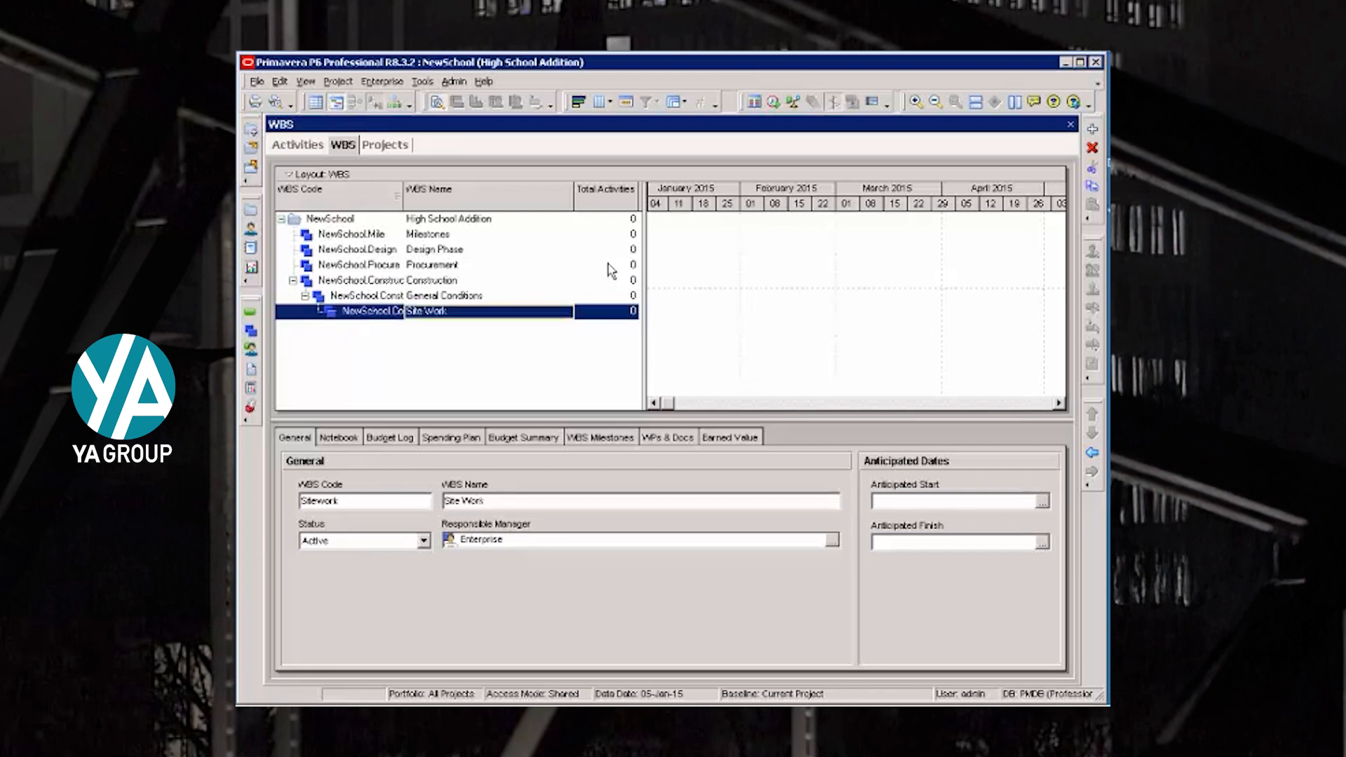
click(1092, 453)
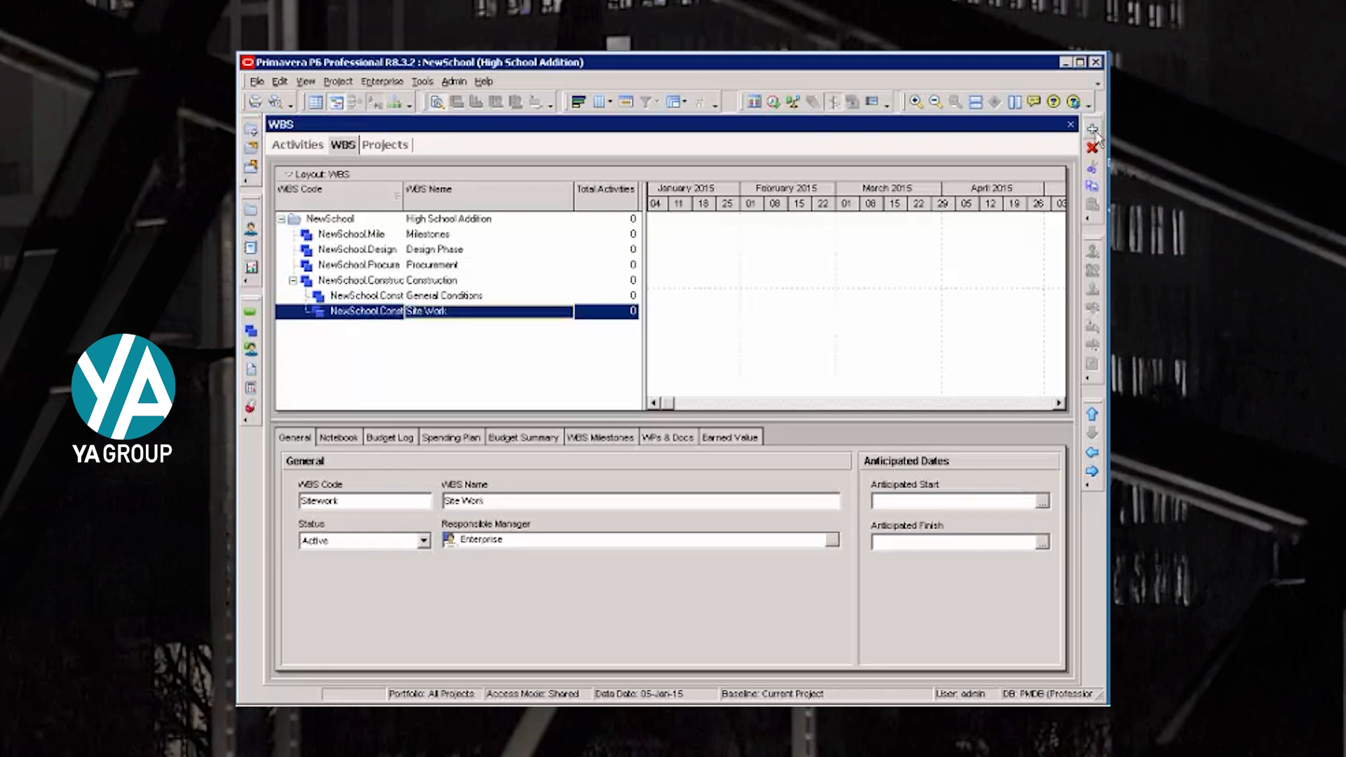
click(1092, 129)
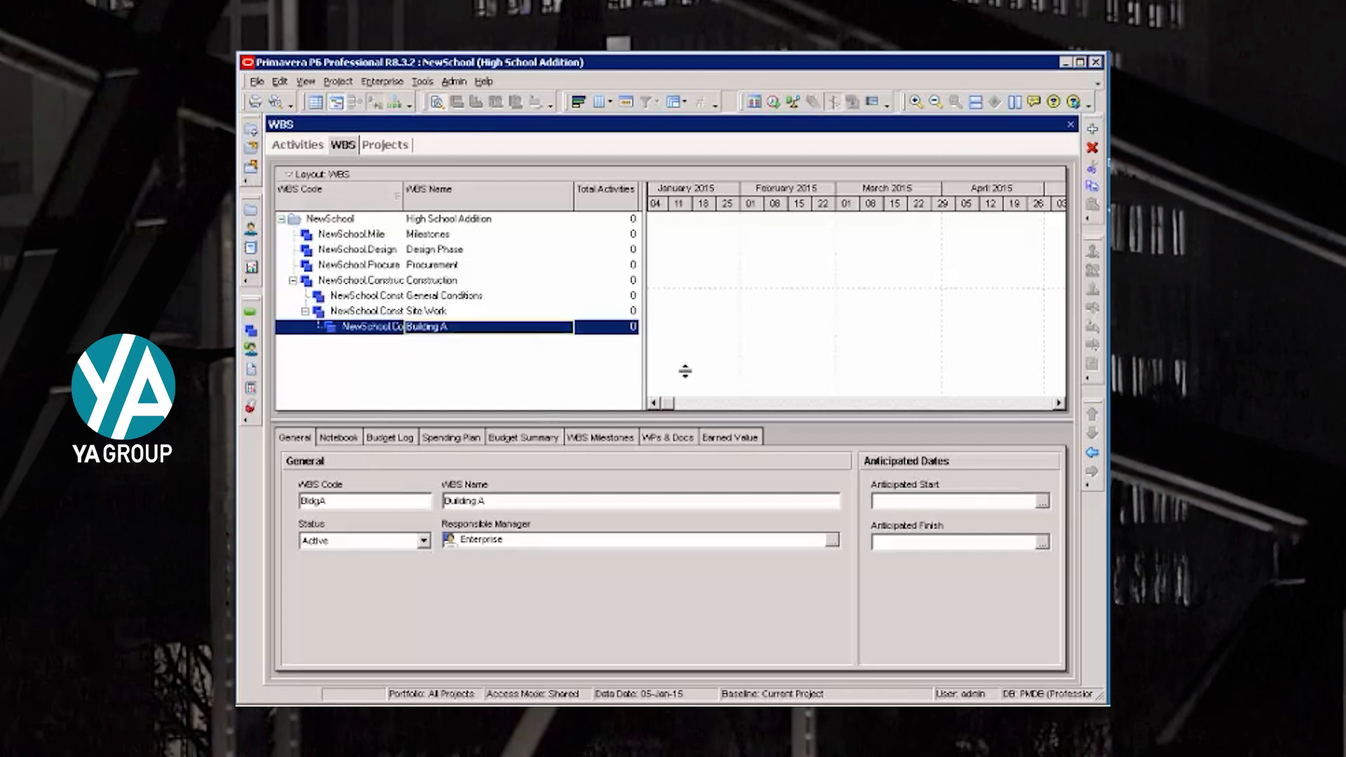
click(1092, 454)
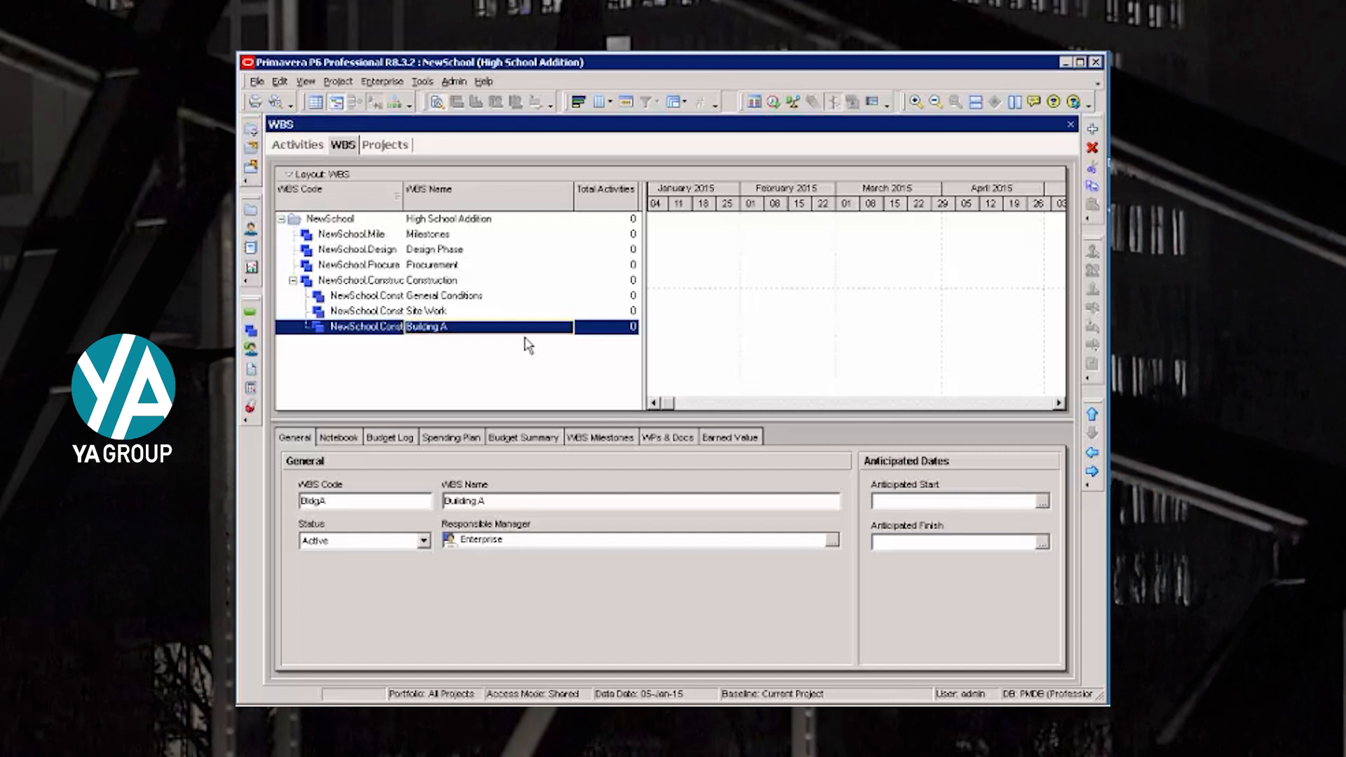
- Add Substructure and Structure as child WBS elements of Building A
click(1092, 129)
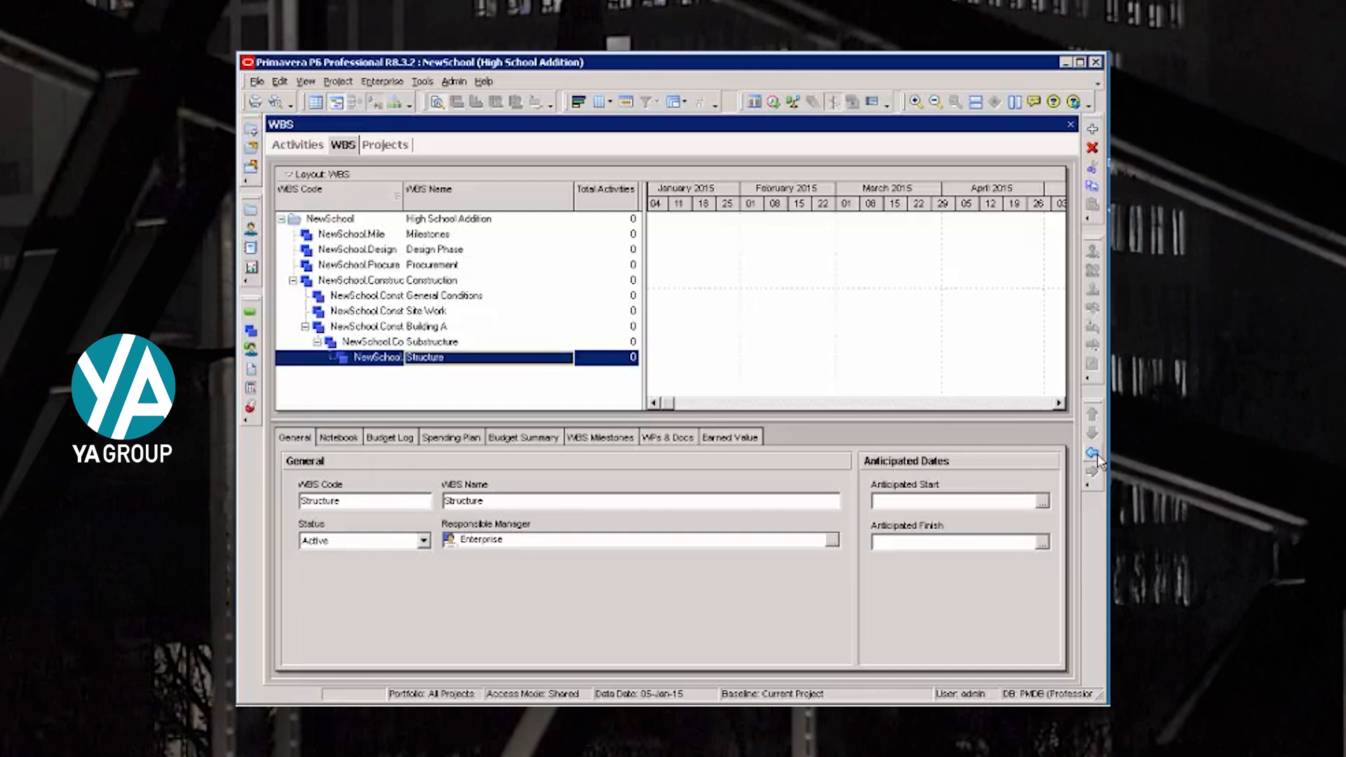
click(1093, 453)
click(334, 357)
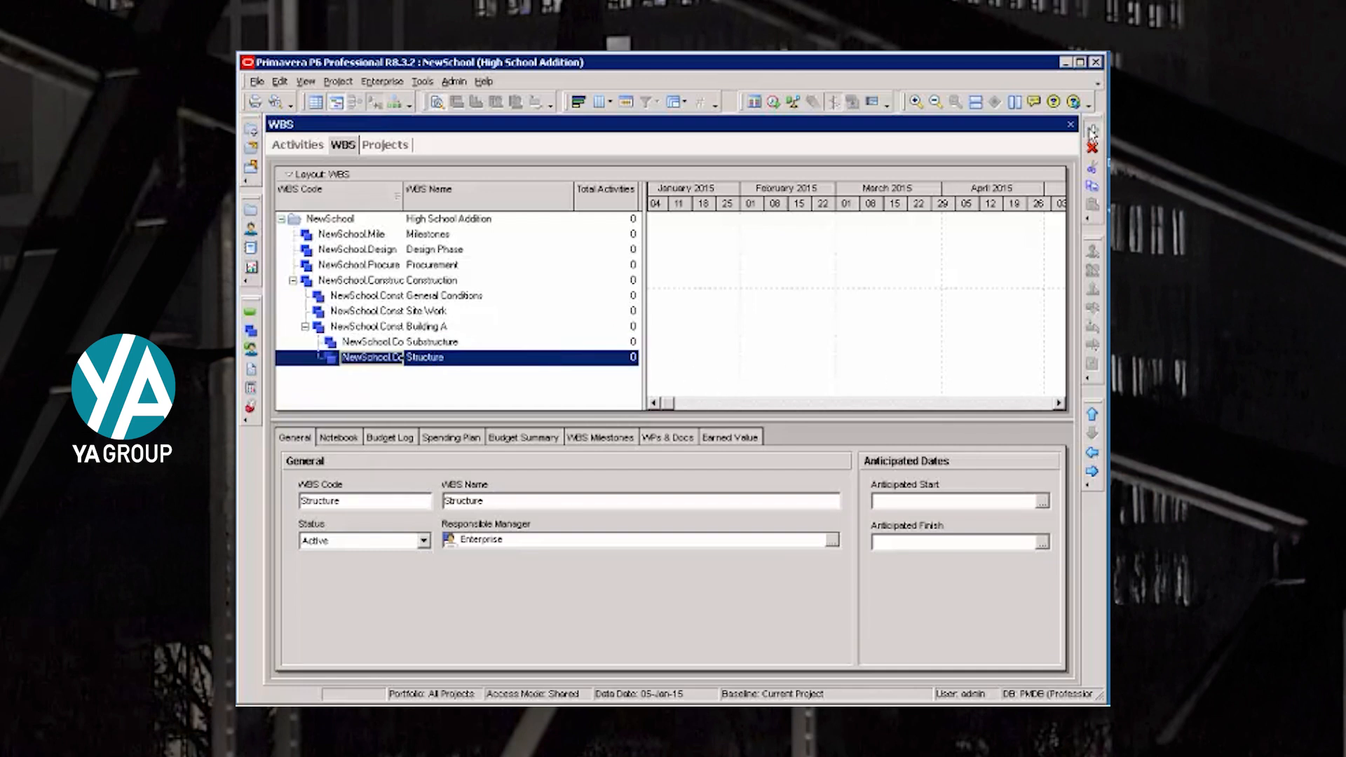
- Add Interior Rough-ins (code Rough) and Exteriors (code Ext) under Building A, level with Structure
click(1092, 129)
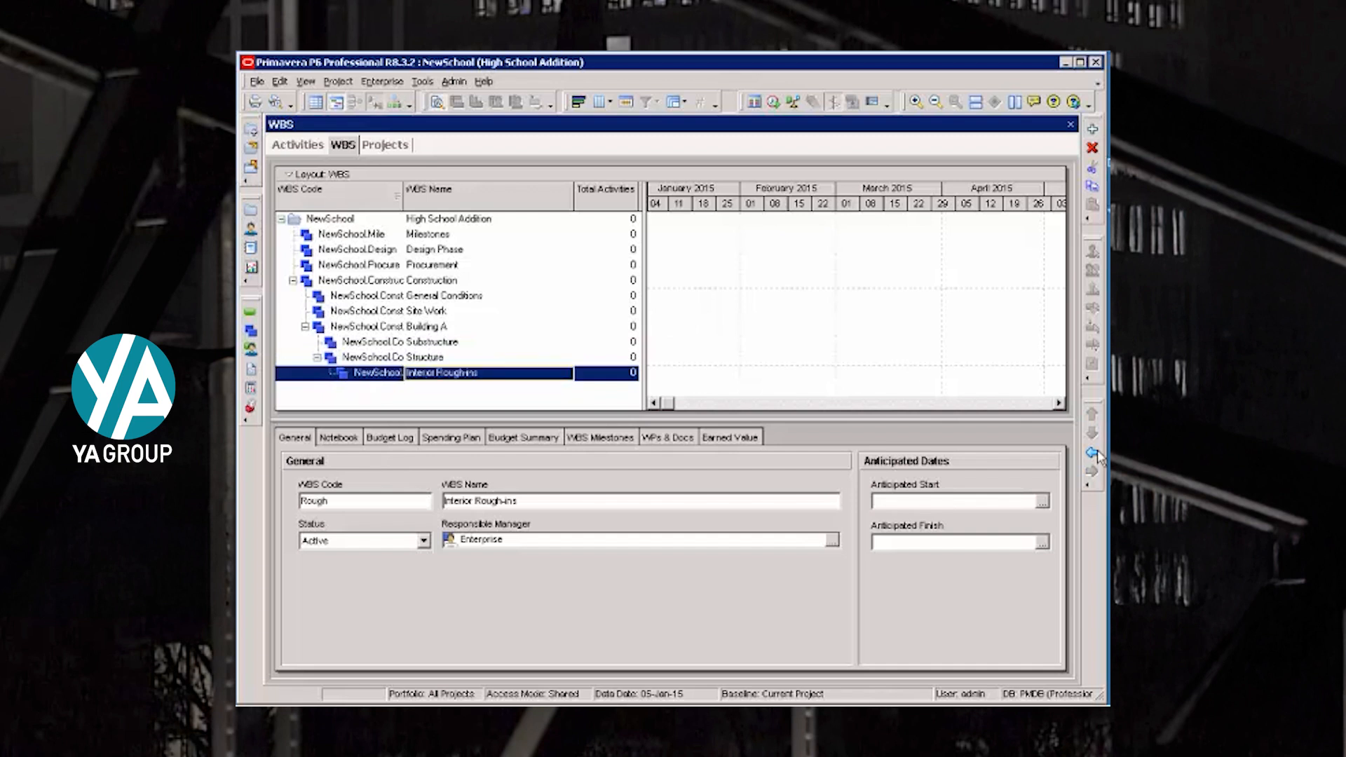
click(1092, 454)
click(1092, 129)
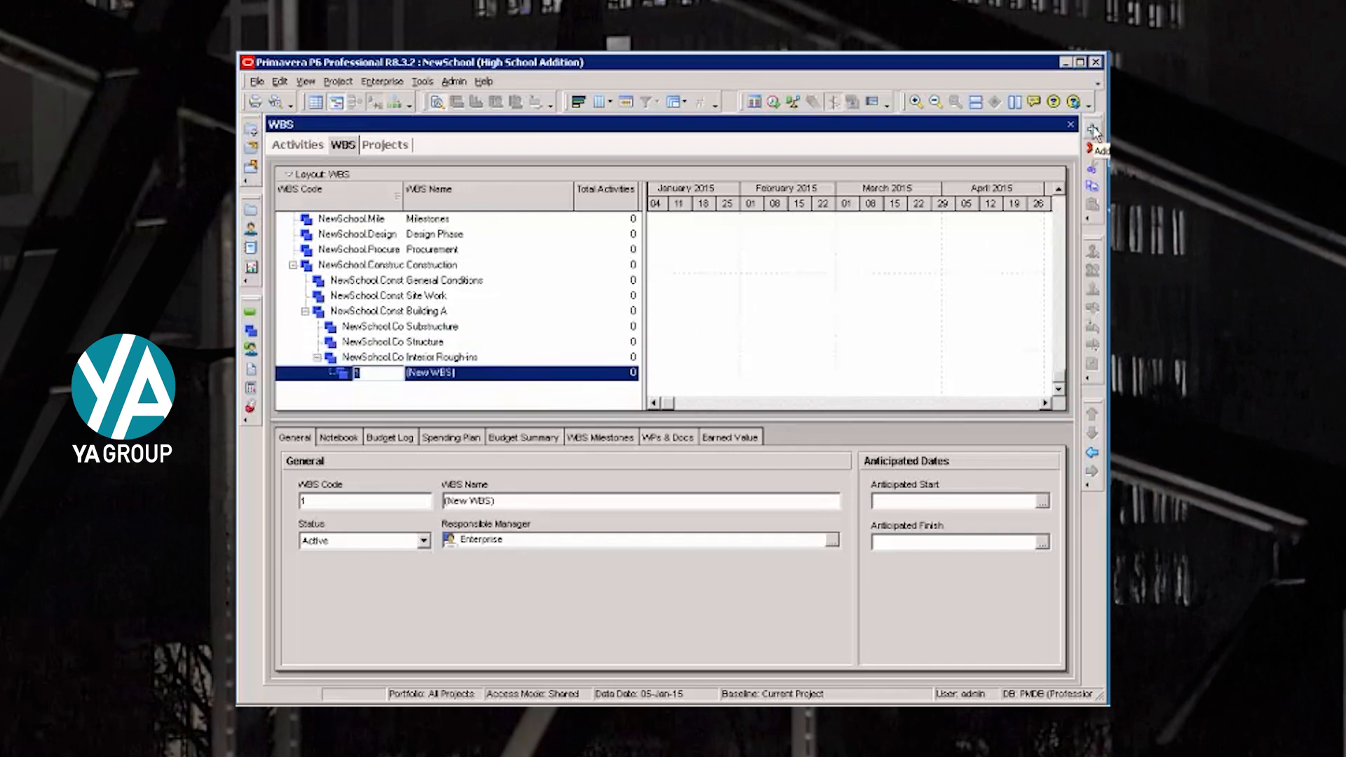
text(Ext)
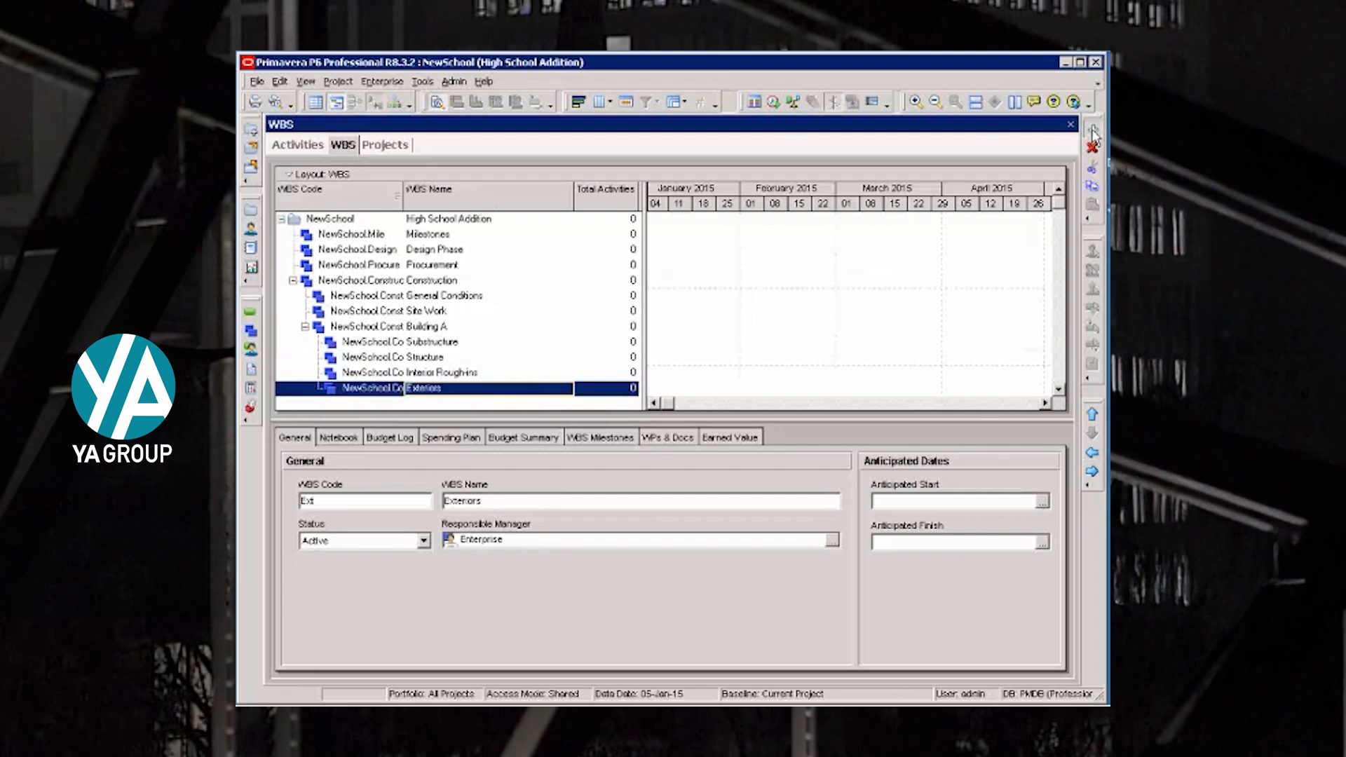
- Add a WBS element with code IntFin and name Interior Finishes under Building A, level with Exteriors
click(1092, 129)
text(Interior Finishes)
key(Return)
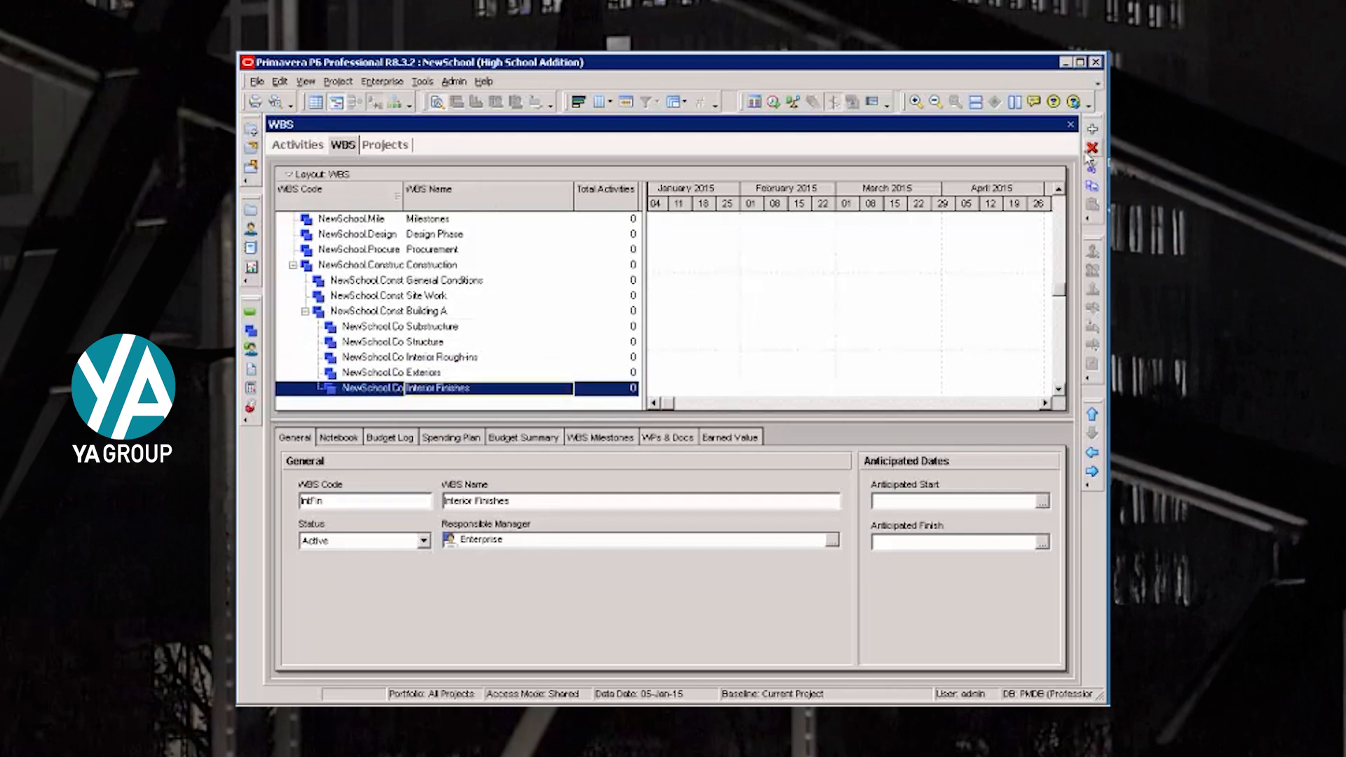
- Add a WBS element with code SiteFin and name Site Finishes under Construction, level with Building A
key(Insert)
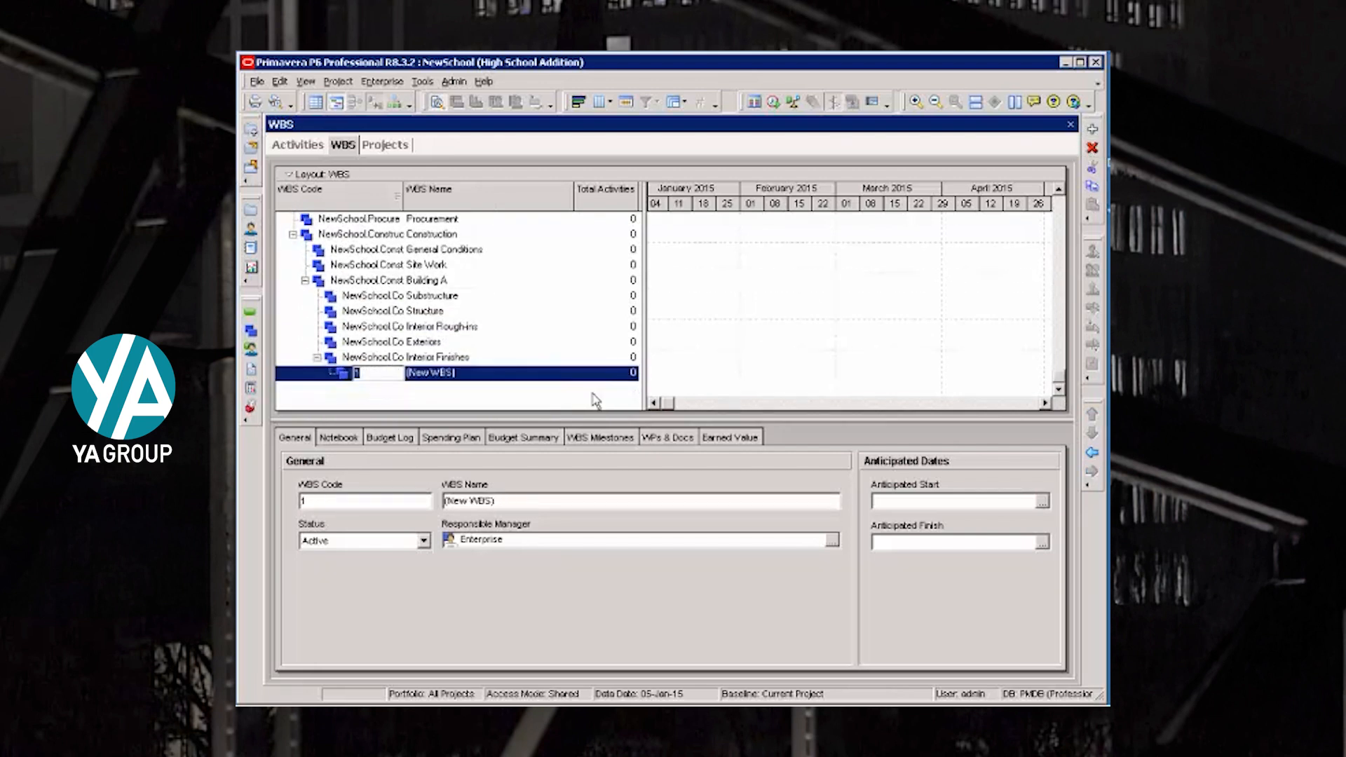
text(SiteFin)
key(Tab)
text(Site Finishes)
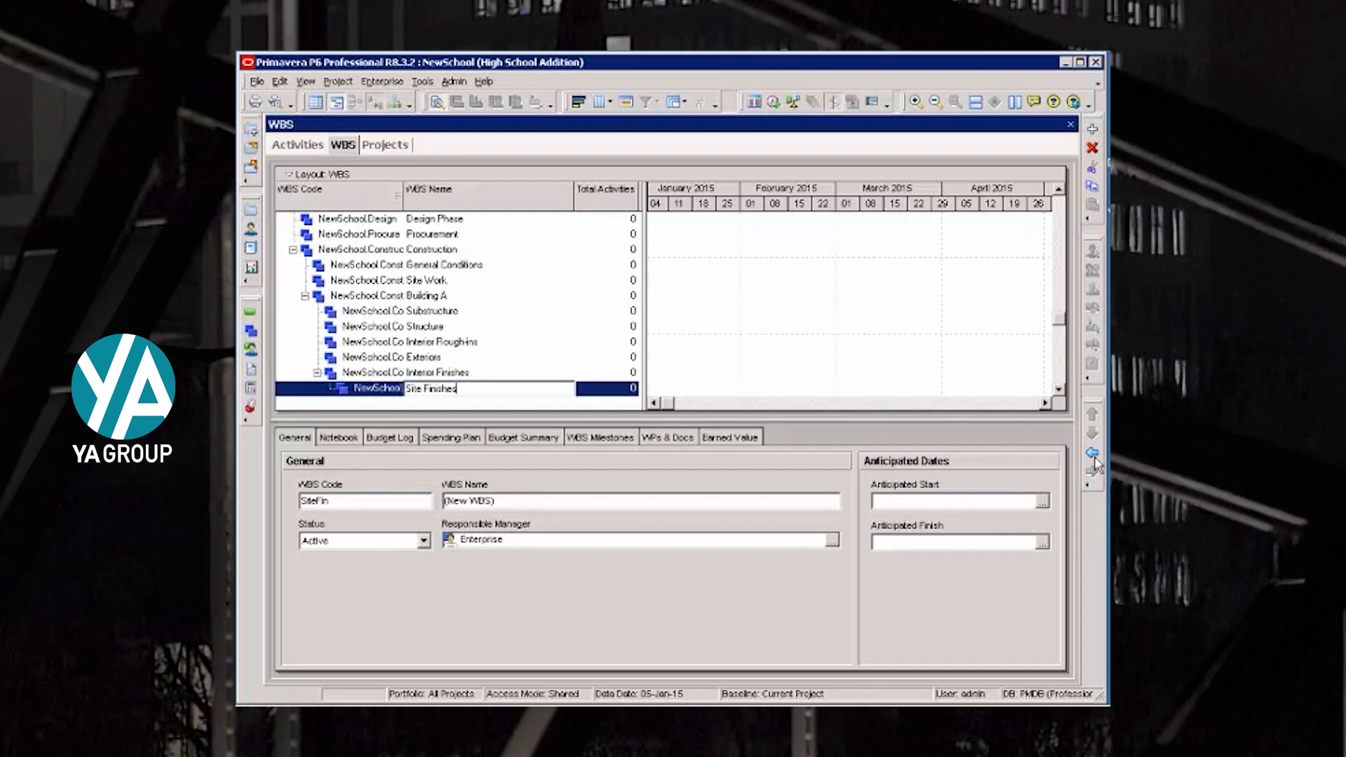
key(Return)
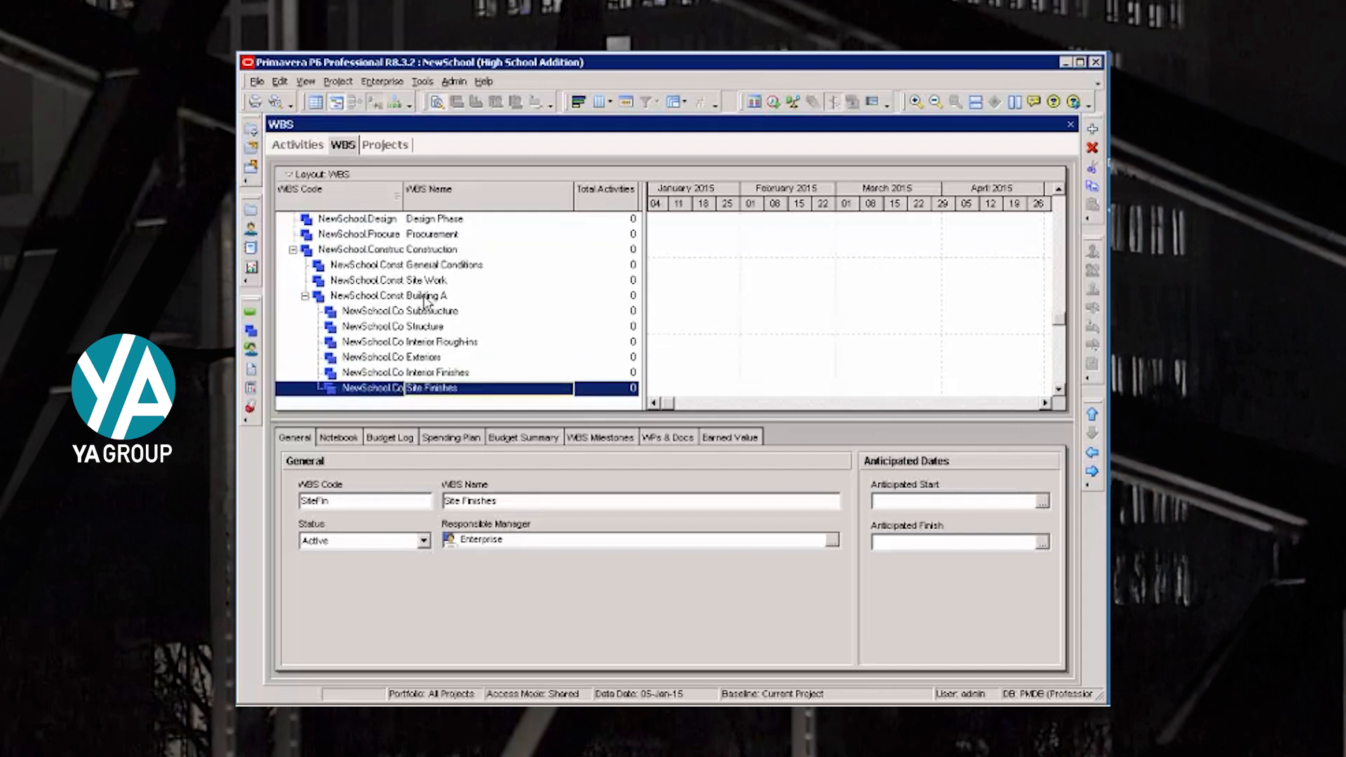
click(1092, 454)
- Collapse and re-expand the Construction and Building A branches to examine the WBS hierarchy
scroll(516, 280, up, 1)
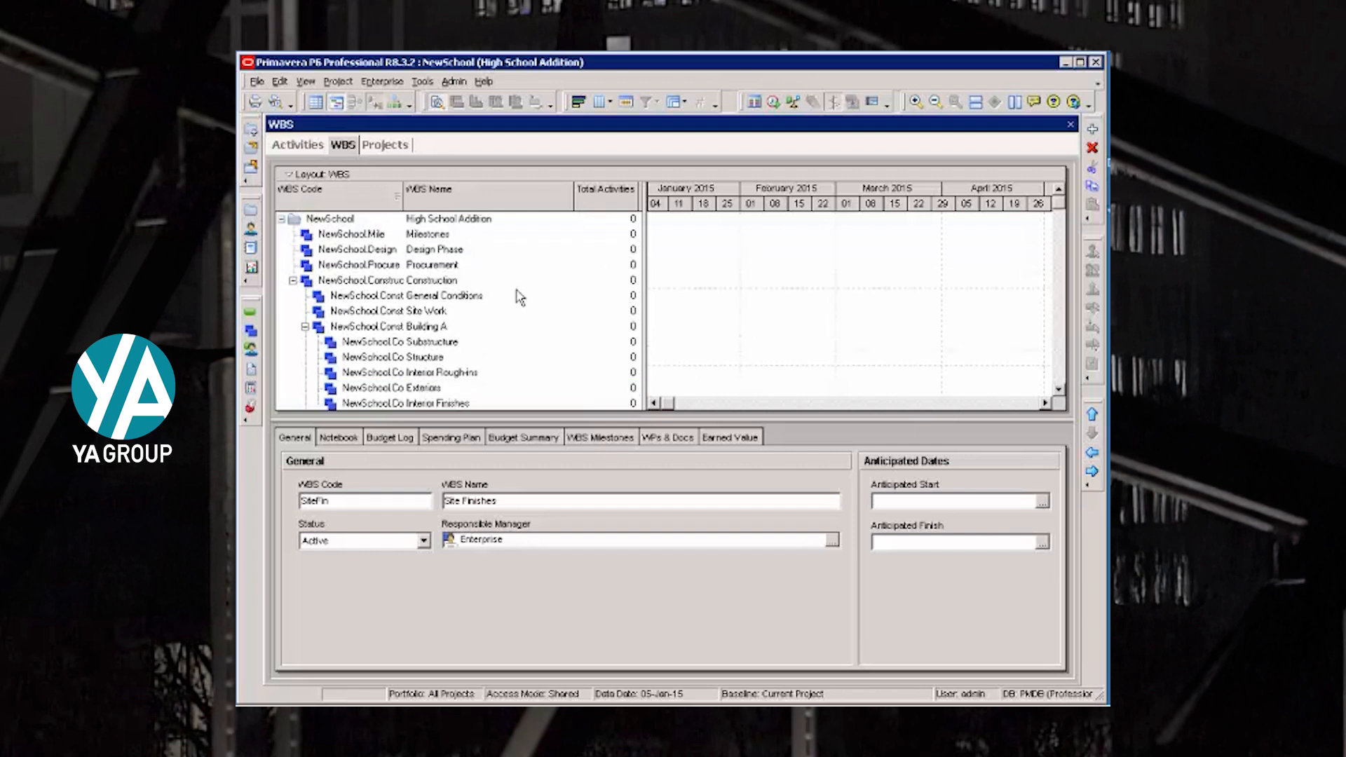
click(293, 281)
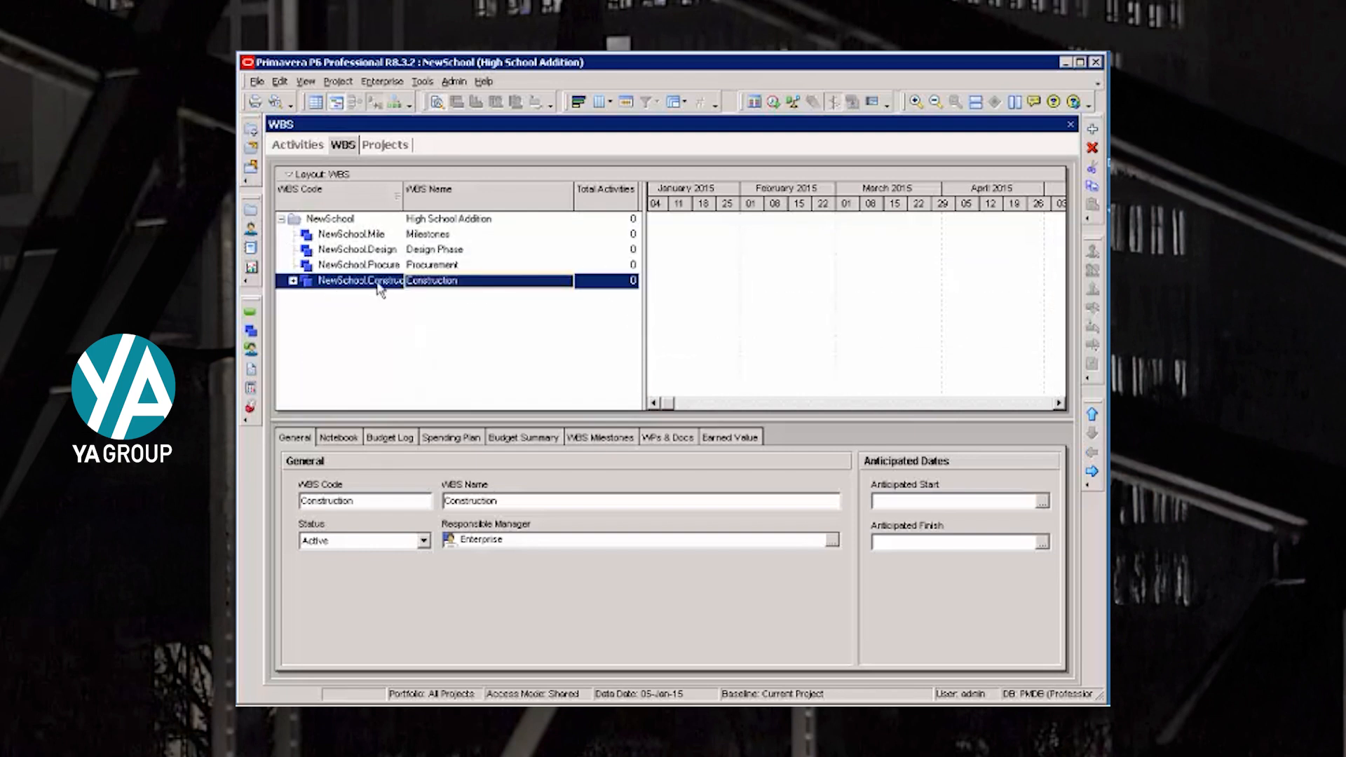
click(293, 280)
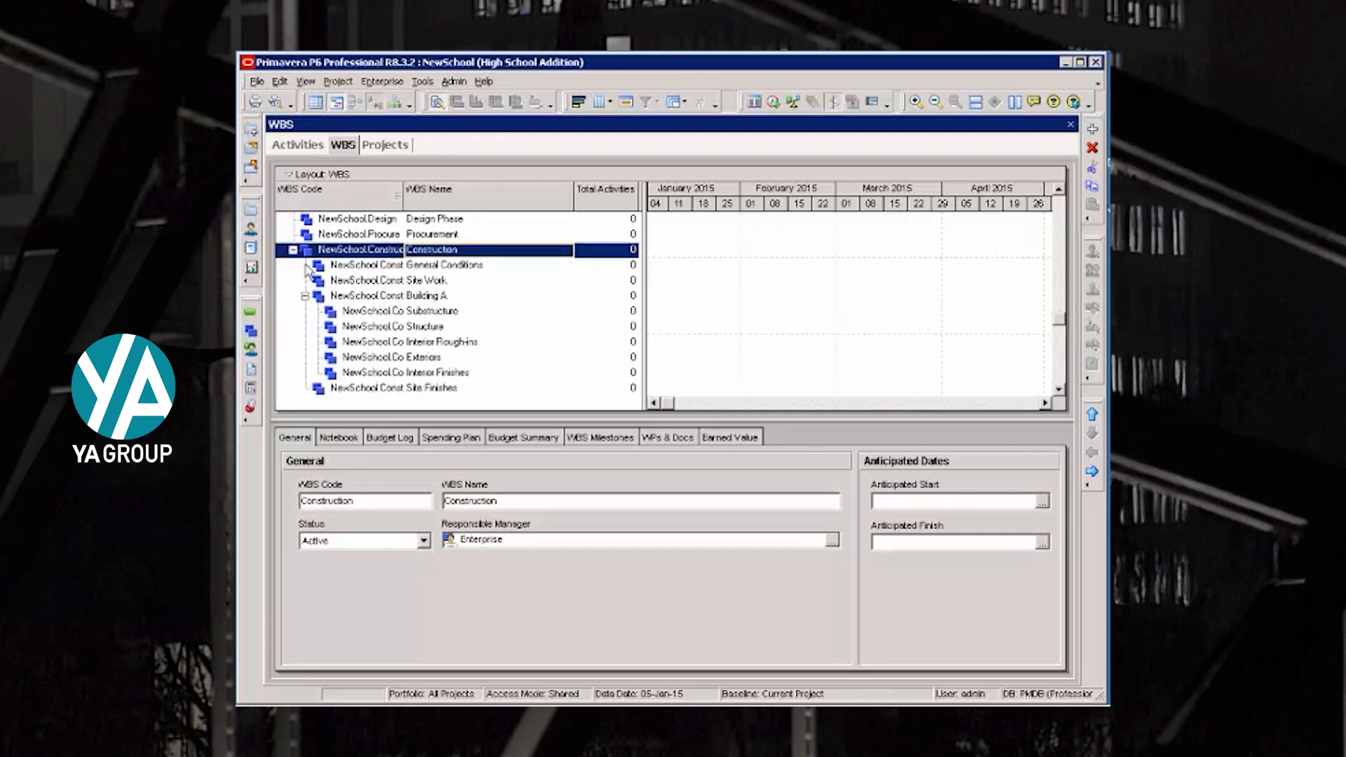
click(305, 295)
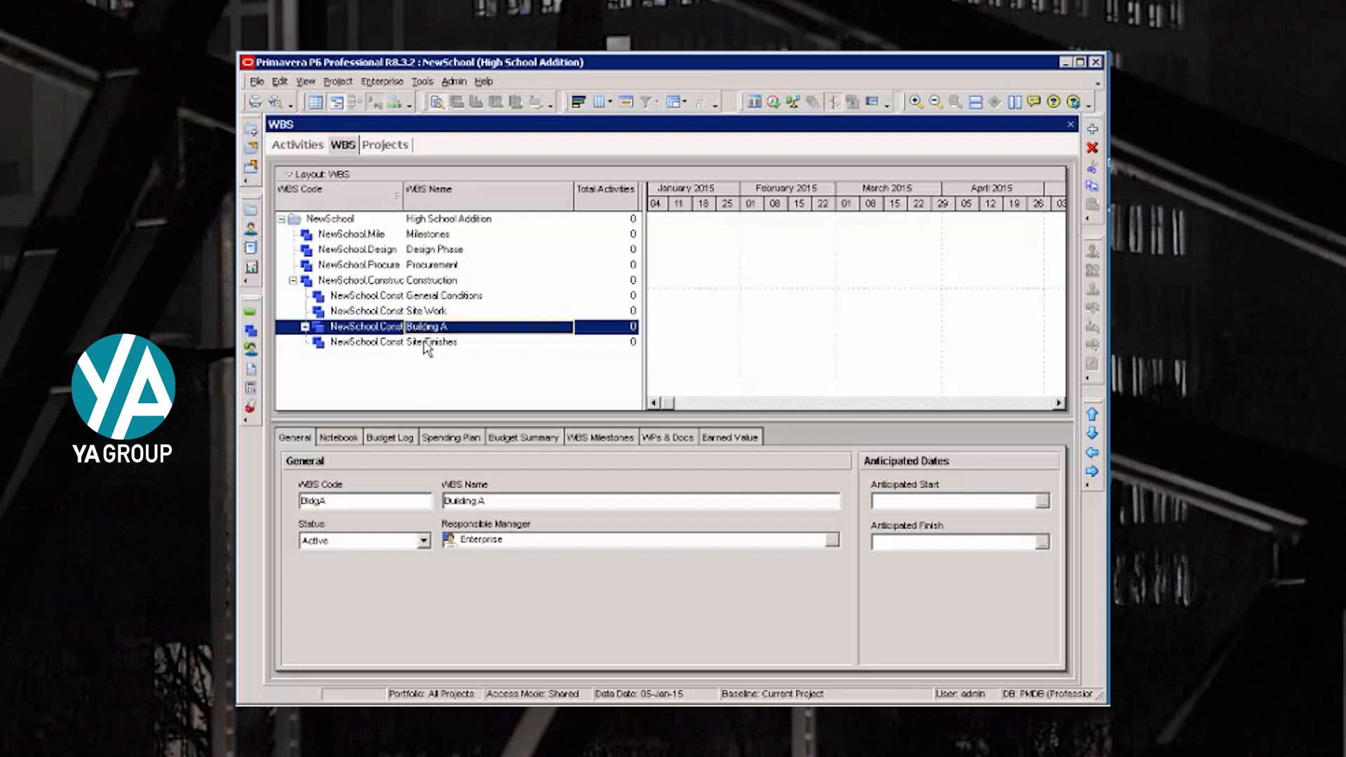
click(305, 328)
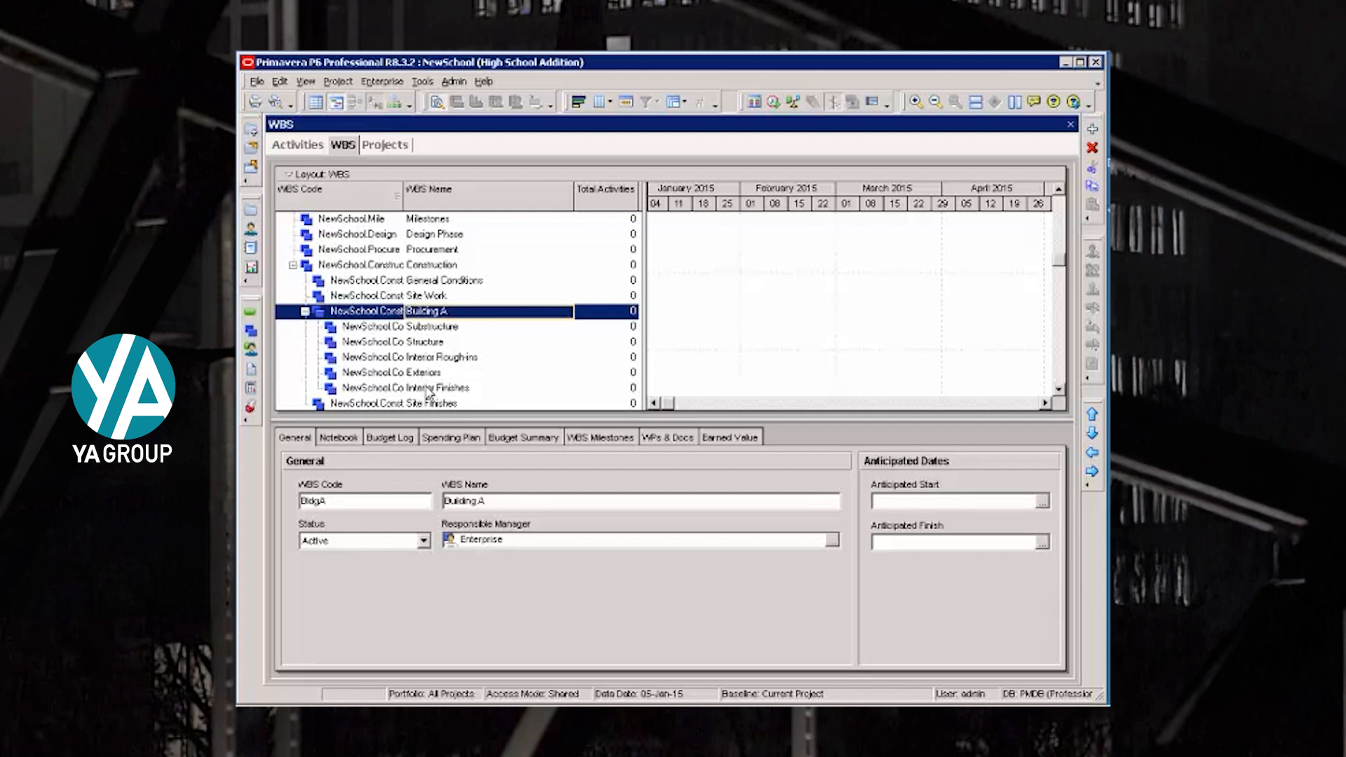
- Sort the WBS elements by WBS Name and by WBS Code in both directions, and restore the hierarchical order
click(455, 201)
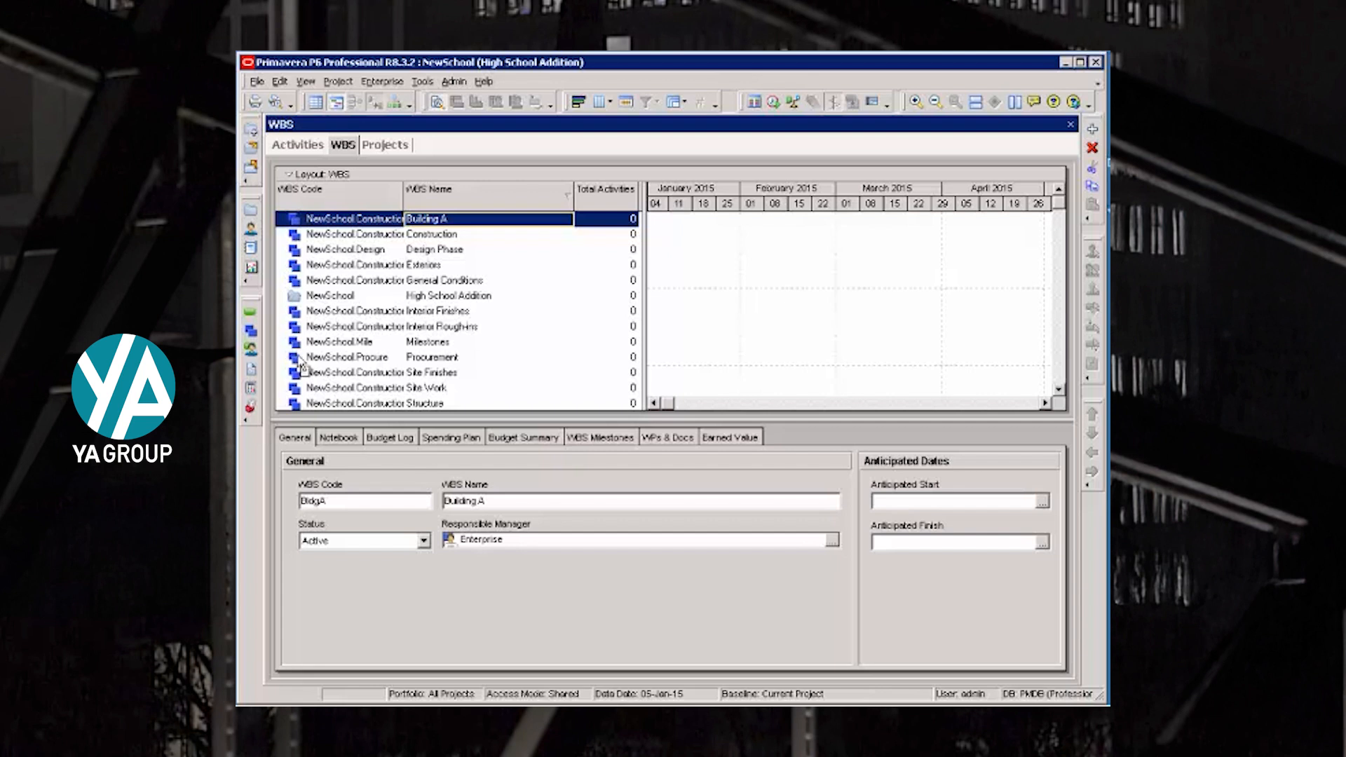
click(378, 203)
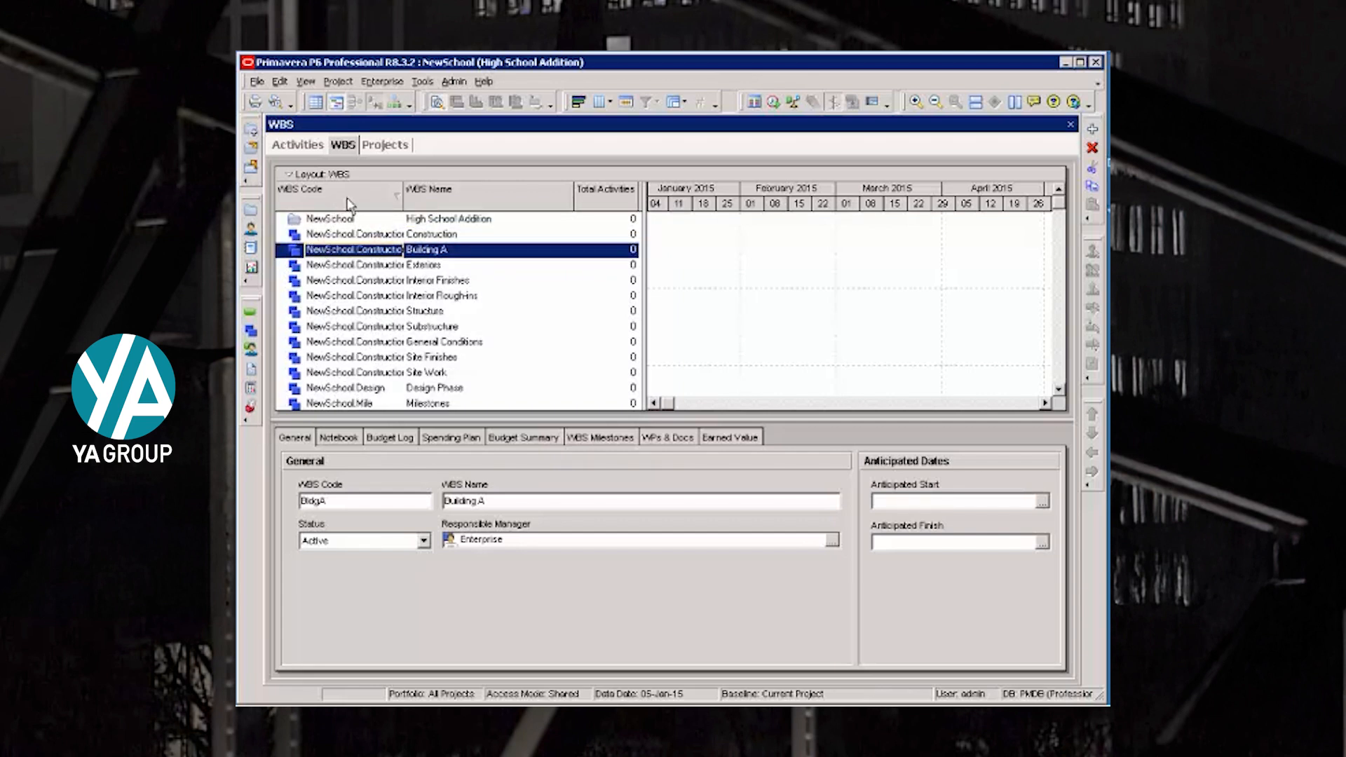
click(350, 201)
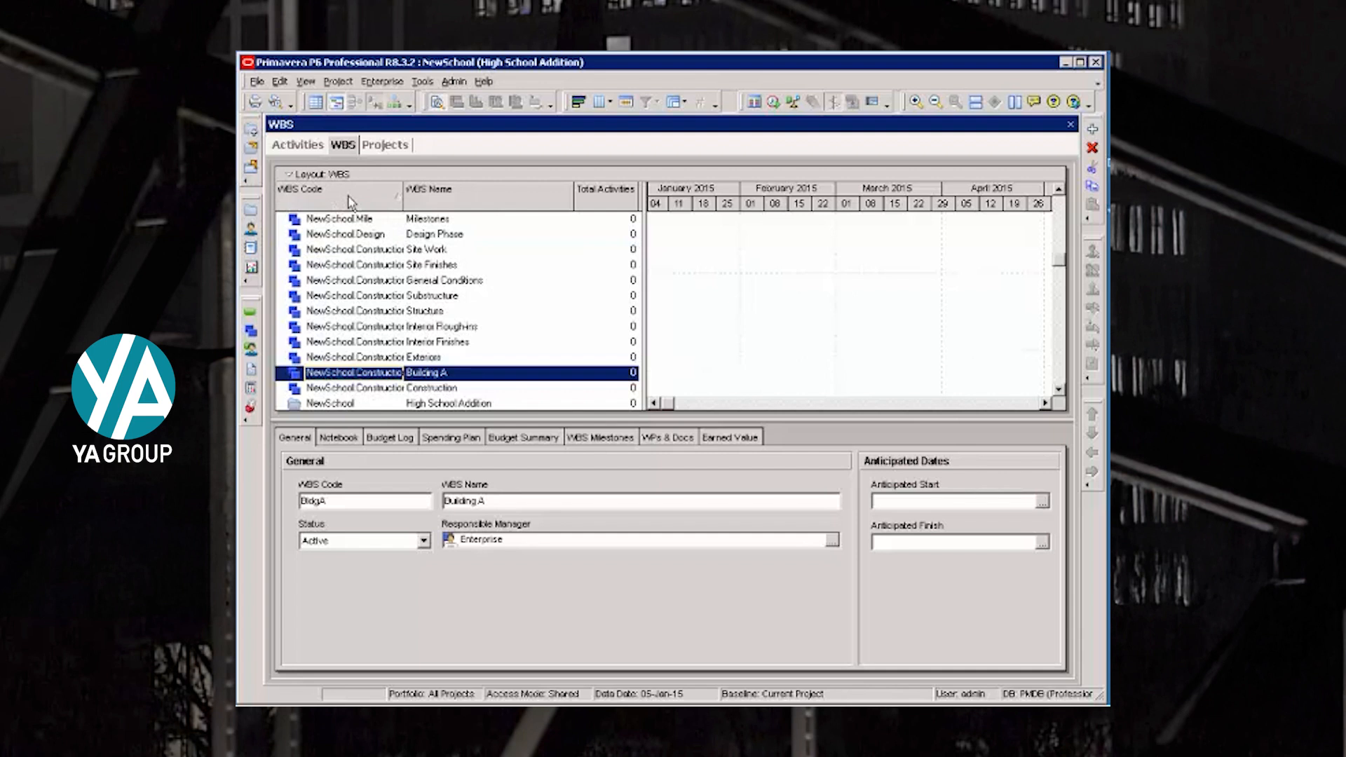
click(350, 202)
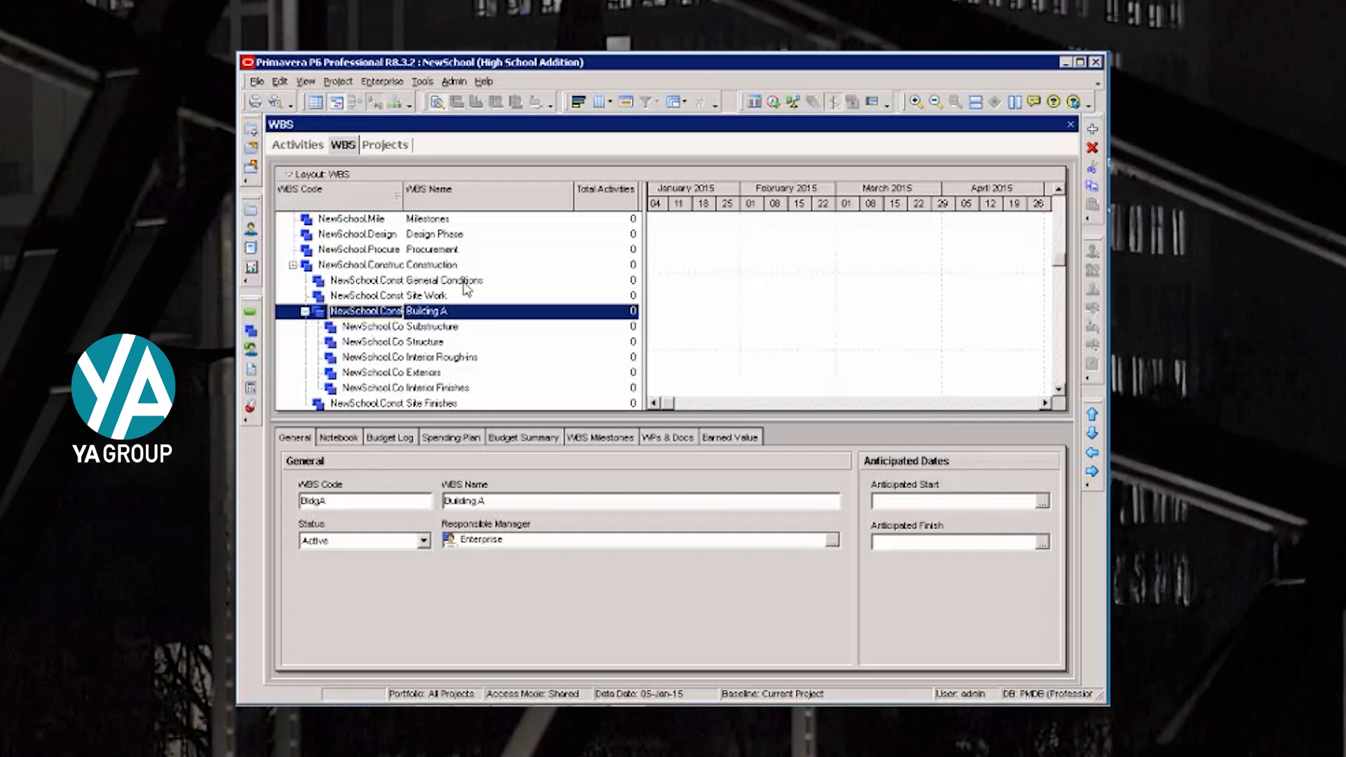
- Show the project's activities grouped by WBS and refresh the data to match the current hierarchy
click(294, 145)
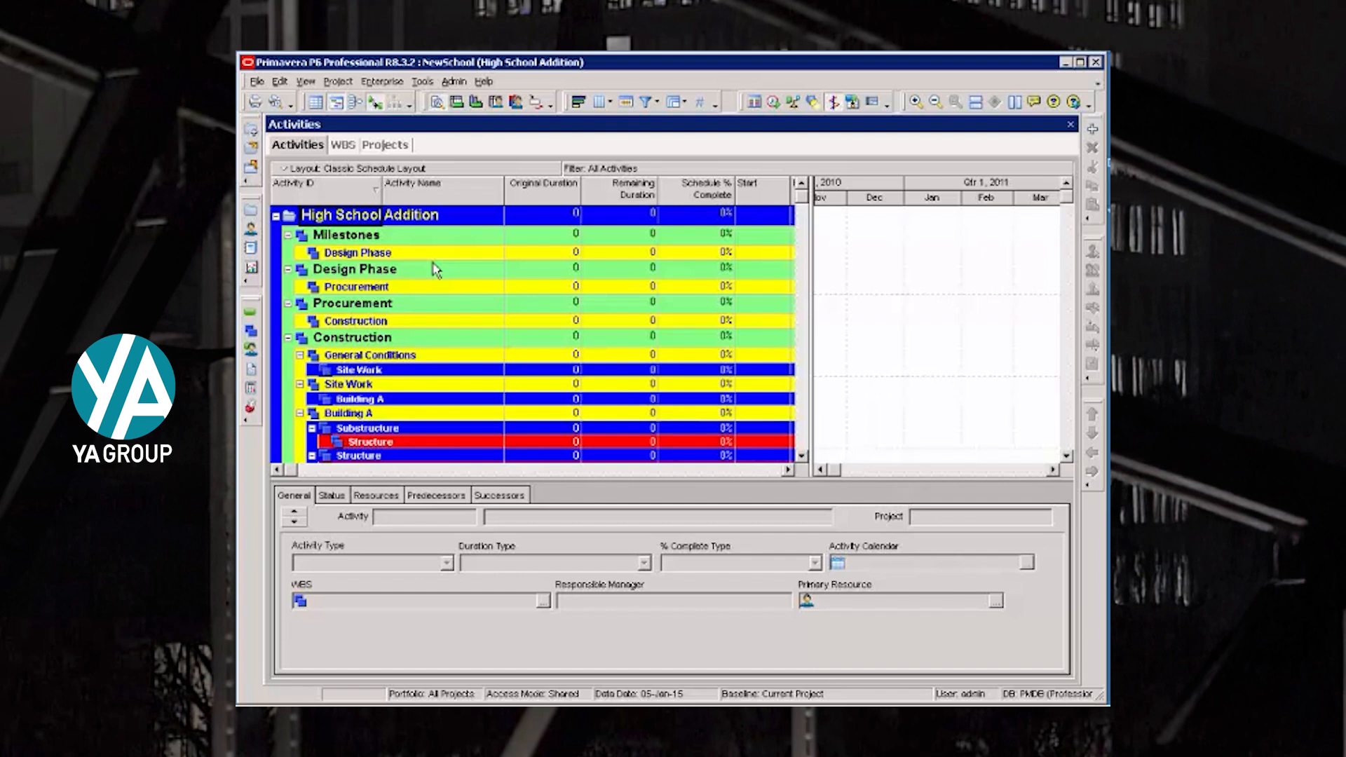
key(F5)
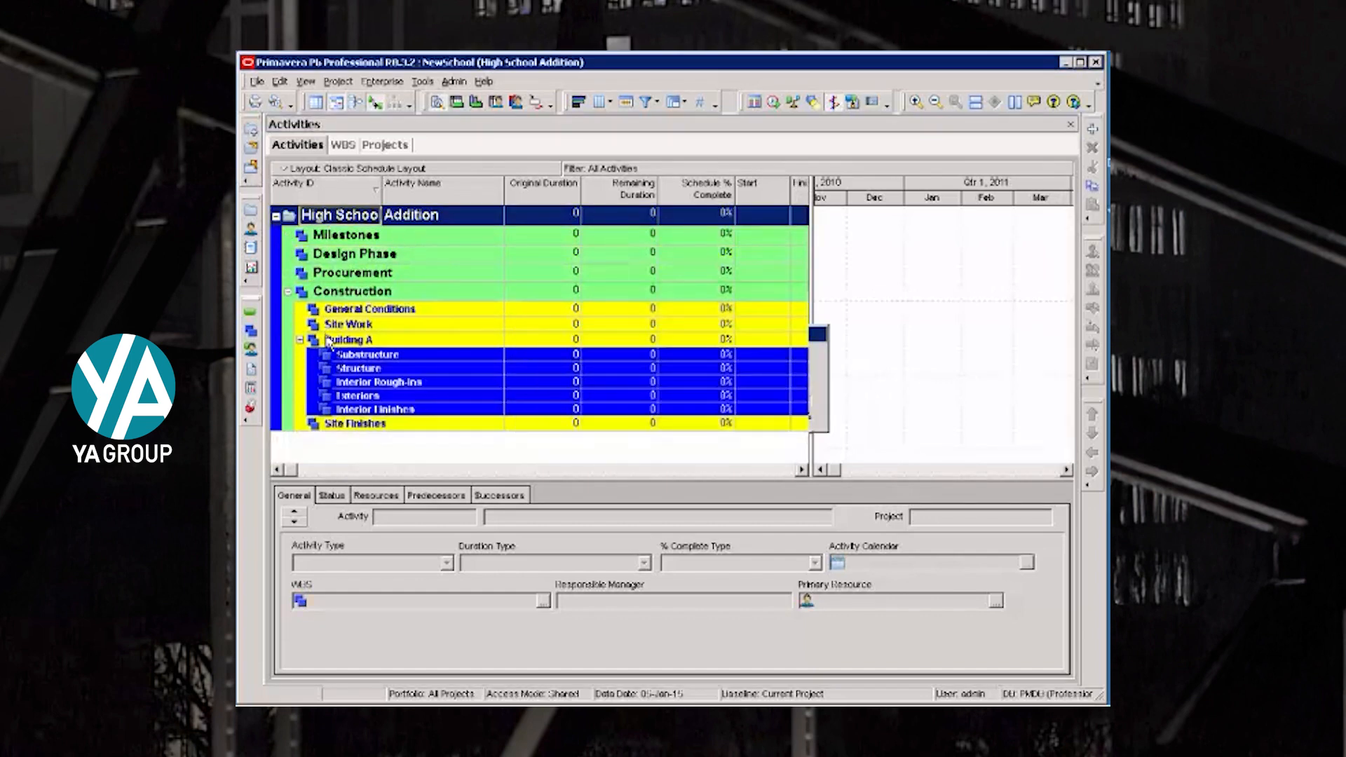